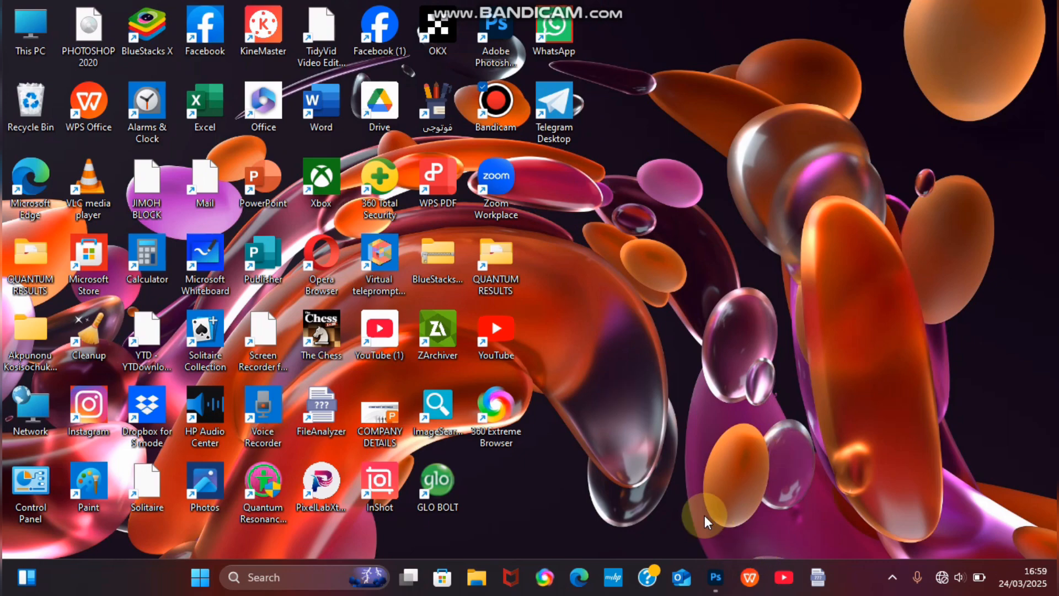
Step: Restore the running Photoshop 2020 window from its taskbar preview thumbnail
{"action": "mouse_move", "coordinate": [718, 581]}
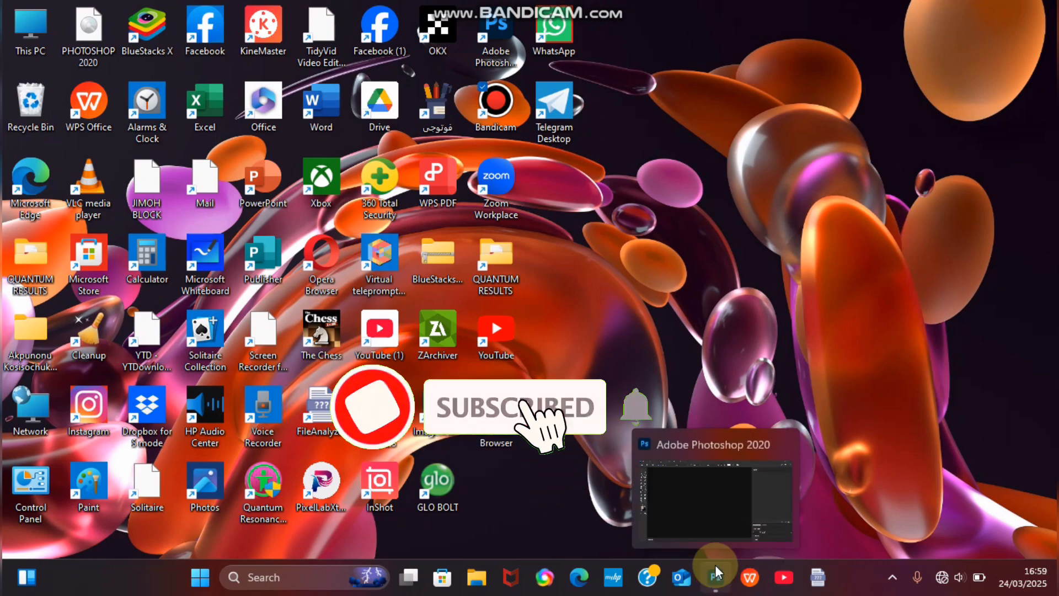
{"action": "left_click", "coordinate": [701, 519]}
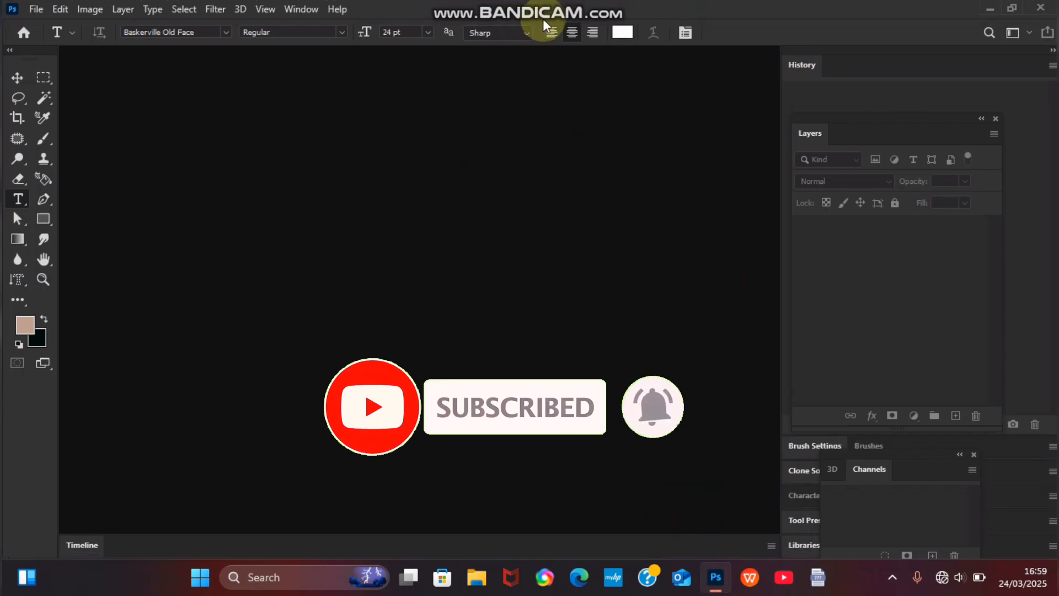
Step: Look through the File and Edit menus, closing them without choosing a command
{"action": "left_click", "coordinate": [585, 32]}
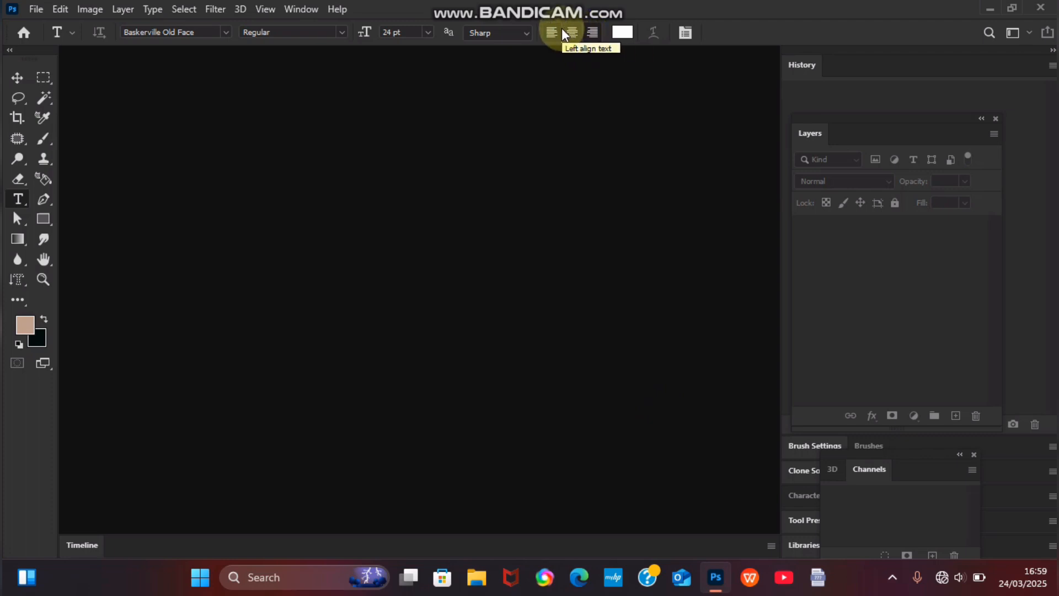
{"action": "left_click", "coordinate": [33, 9]}
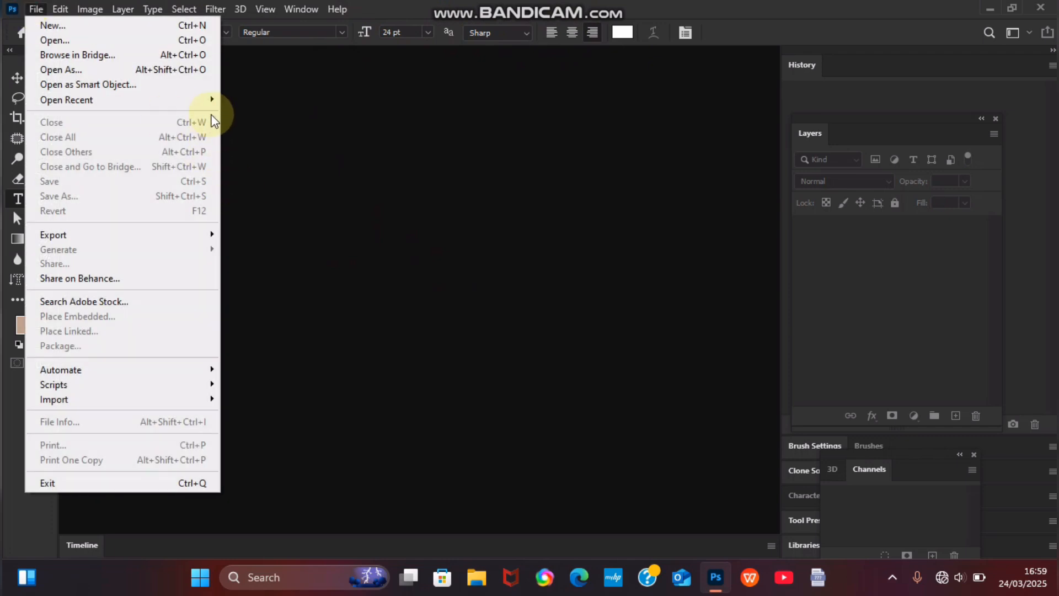
{"action": "mouse_move", "coordinate": [213, 100]}
{"action": "left_click", "coordinate": [488, 213]}
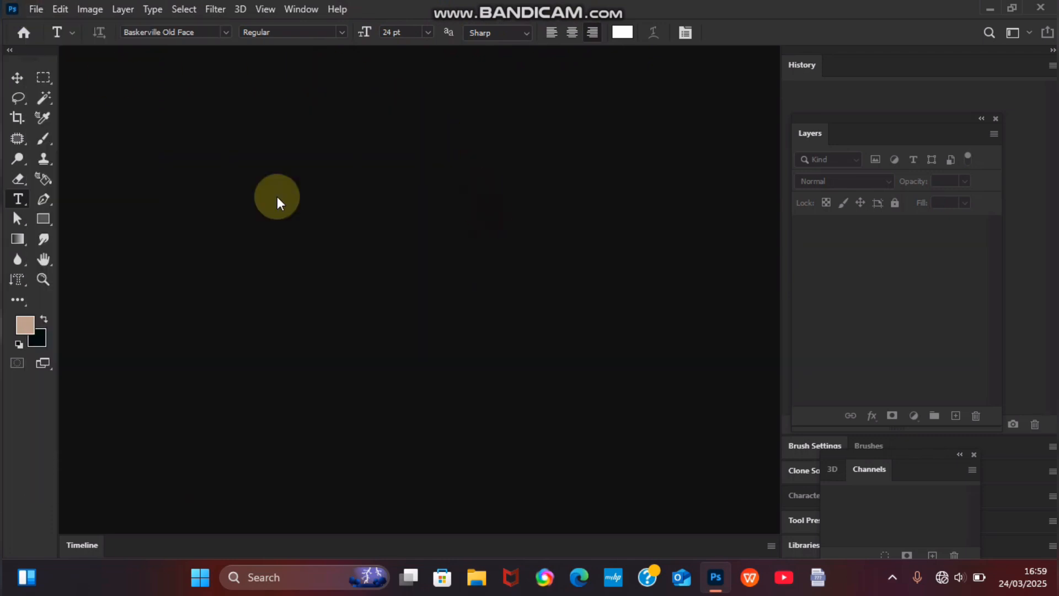
{"action": "left_click", "coordinate": [69, 11]}
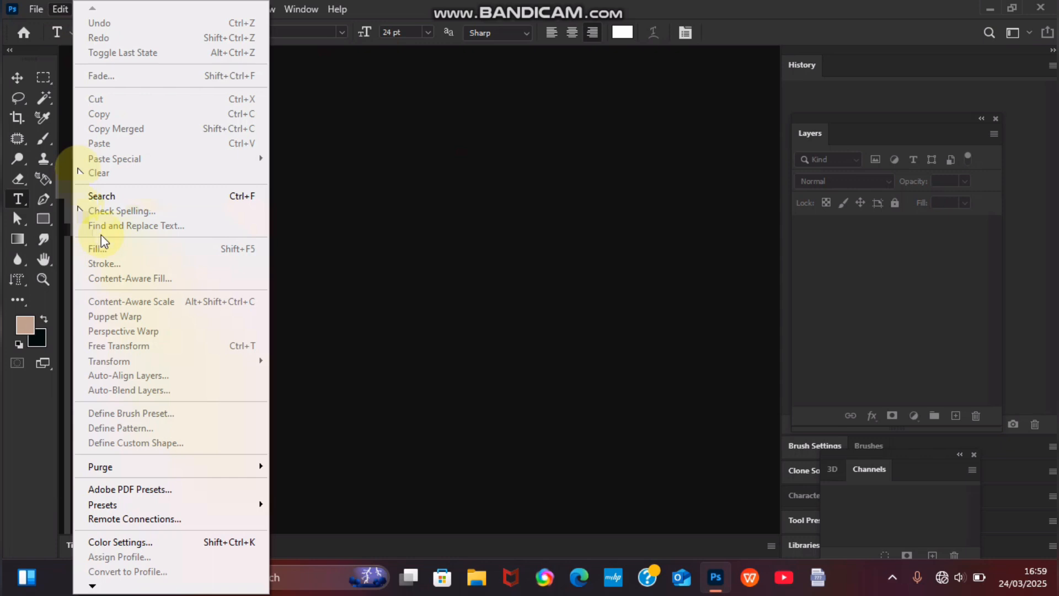
{"action": "left_click", "coordinate": [31, 9]}
{"action": "mouse_move", "coordinate": [107, 235]}
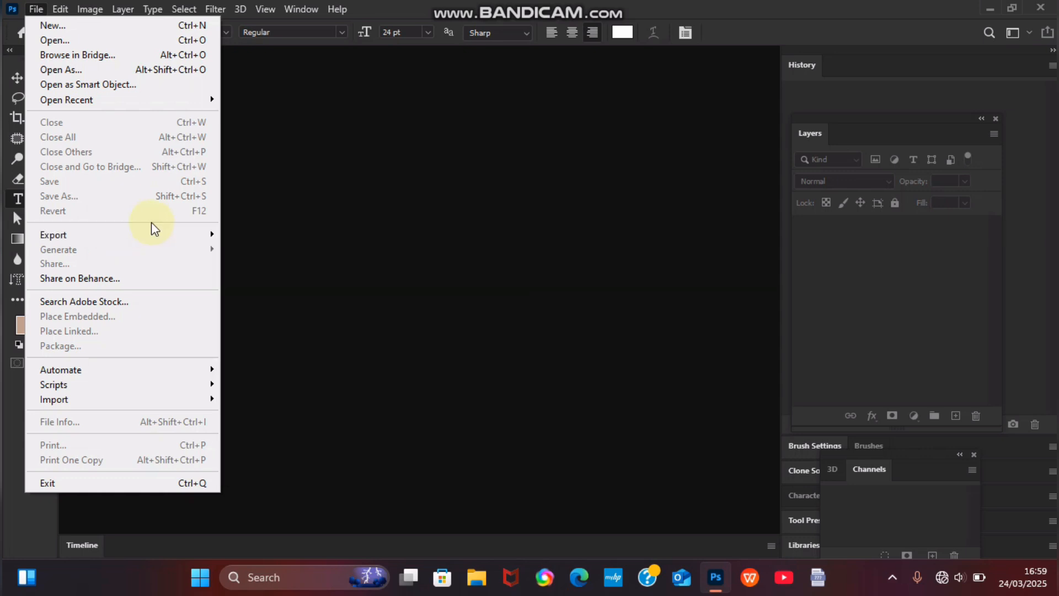
{"action": "left_click", "coordinate": [337, 284]}
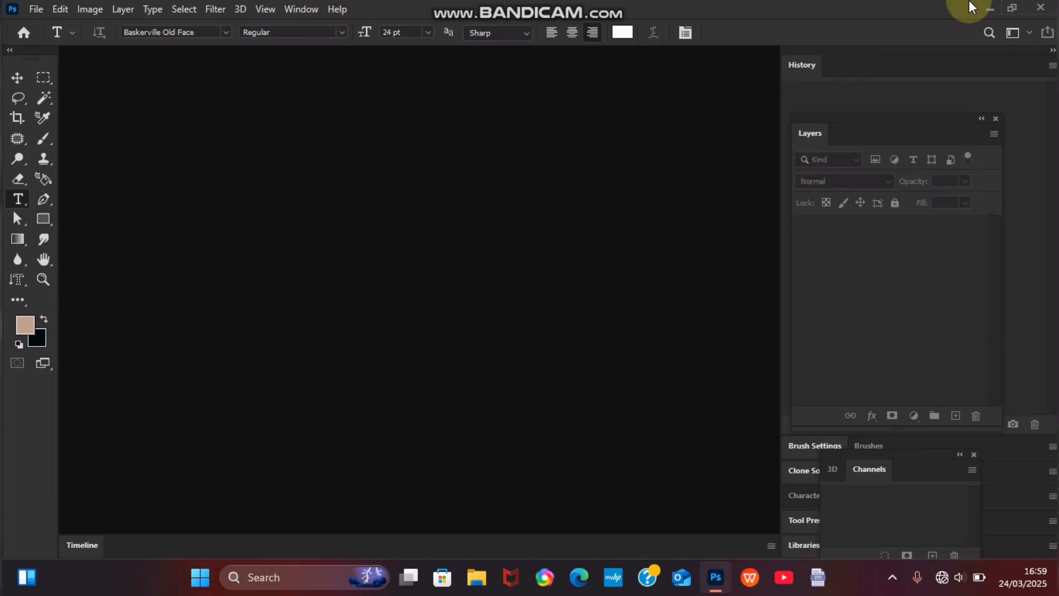
Step: Minimize and restore the Photoshop window, then select the Move tool
{"action": "left_click", "coordinate": [989, 9]}
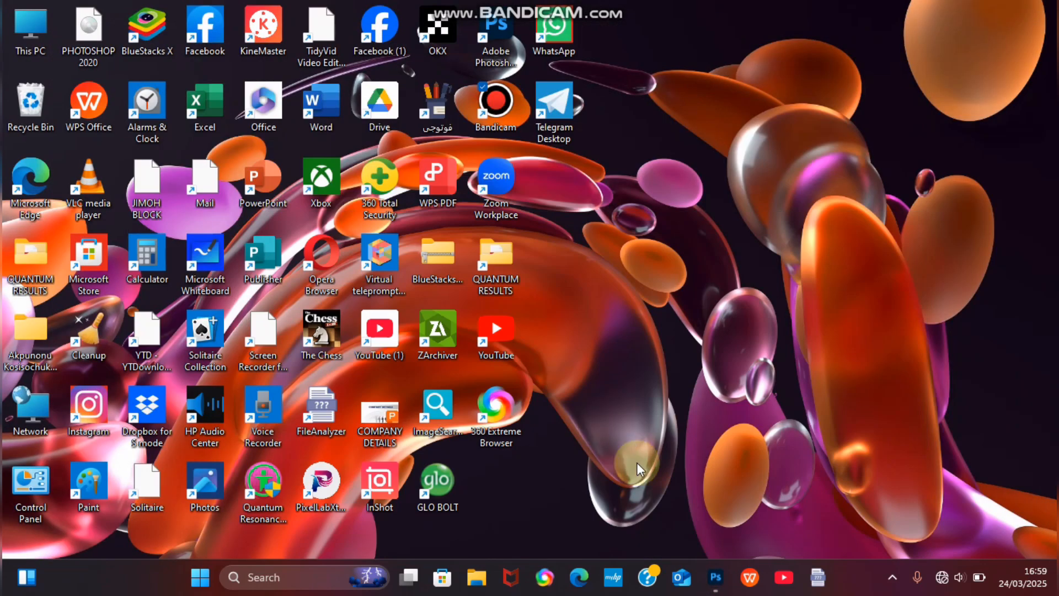
{"action": "mouse_move", "coordinate": [715, 573]}
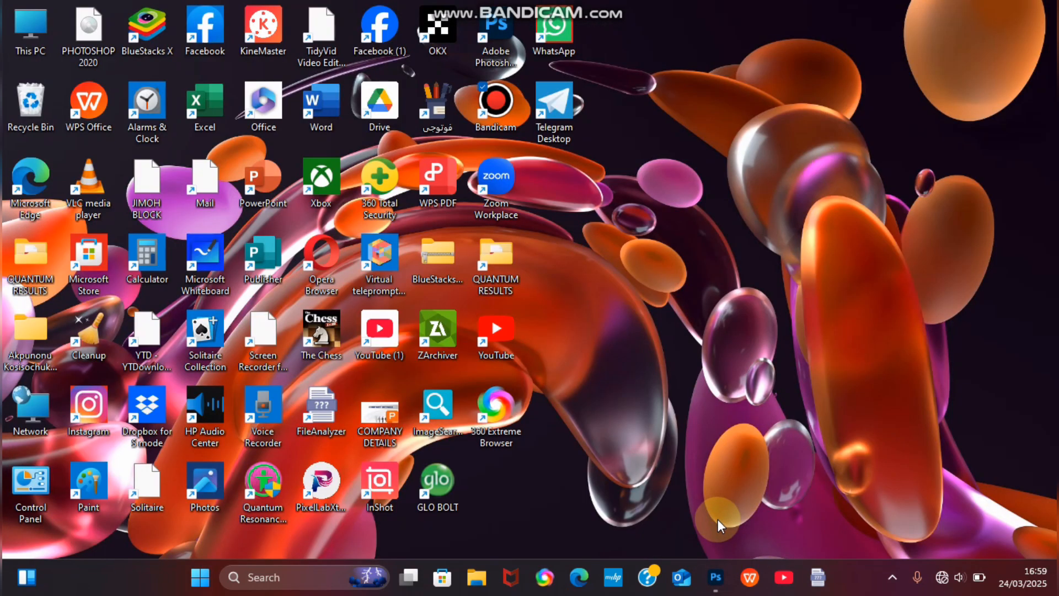
{"action": "left_click", "coordinate": [708, 487]}
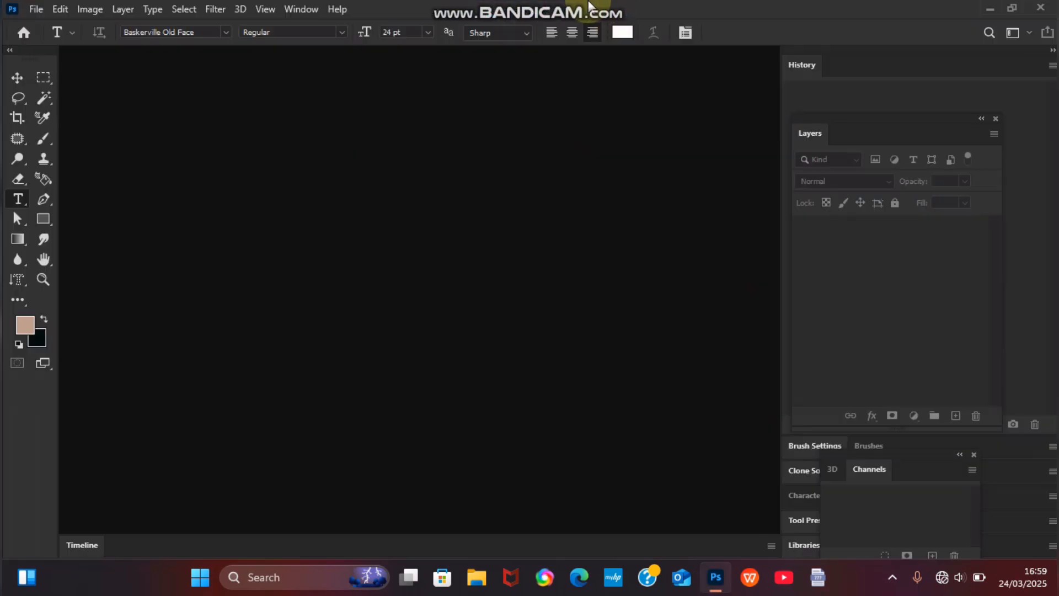
{"action": "mouse_move", "coordinate": [584, 6]}
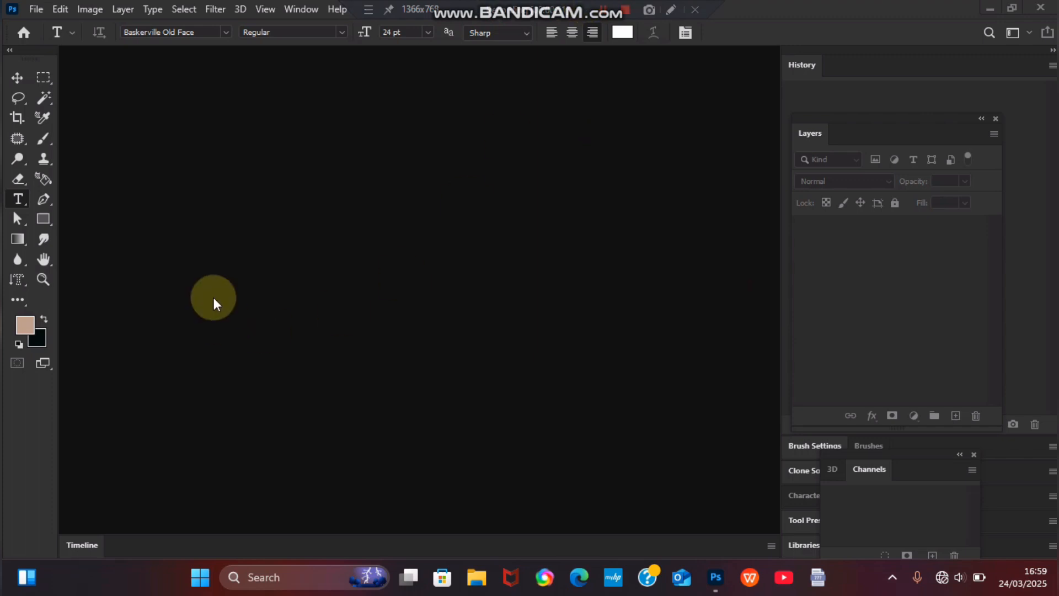
{"action": "left_click", "coordinate": [18, 79]}
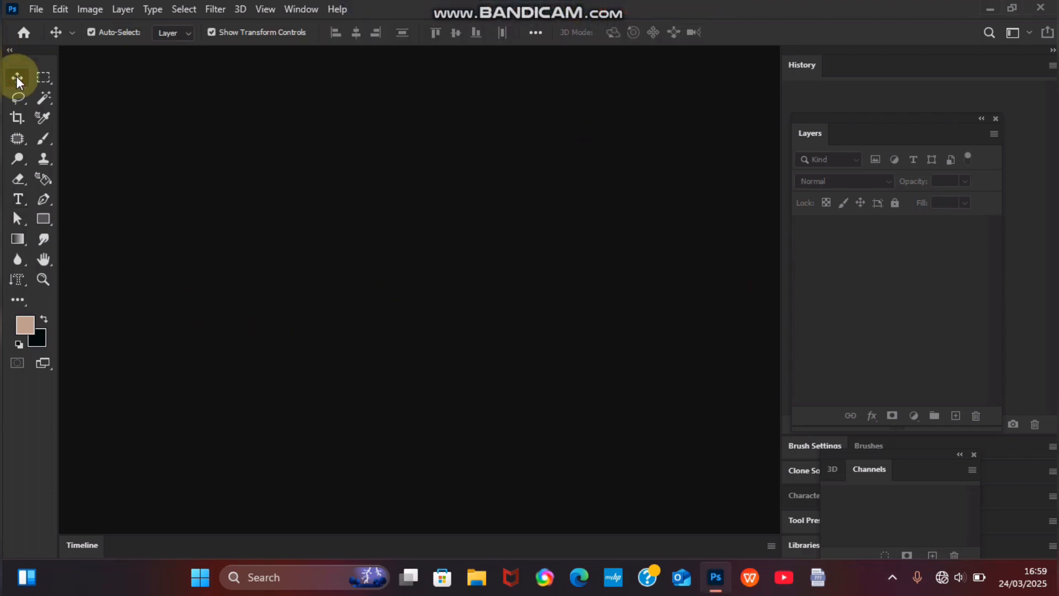
Step: Open Instagram.jpeg from the Downloads folder with File > Open
{"action": "left_click", "coordinate": [34, 8]}
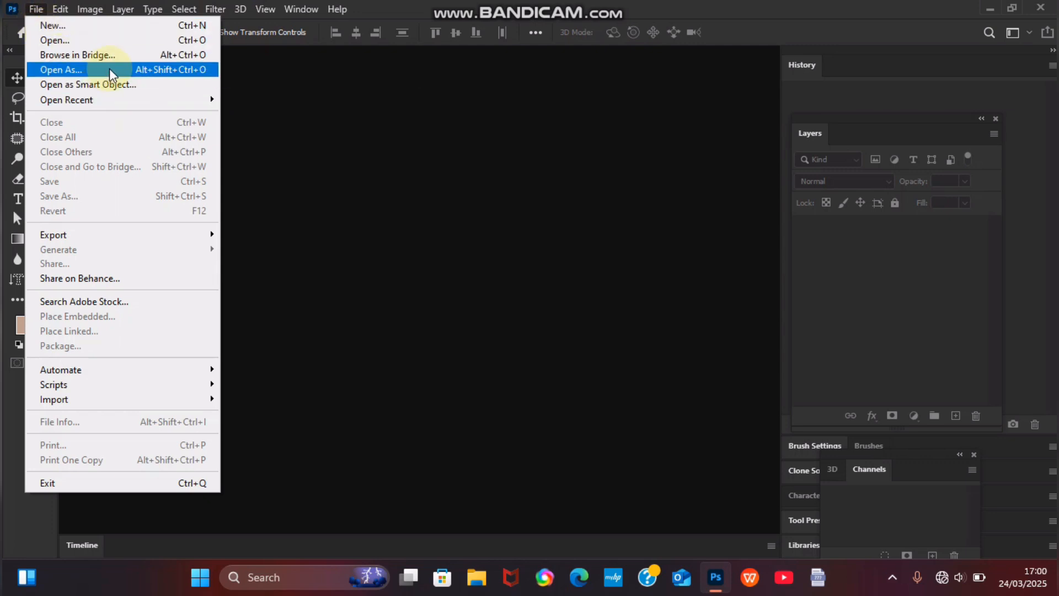
{"action": "left_click", "coordinate": [105, 42]}
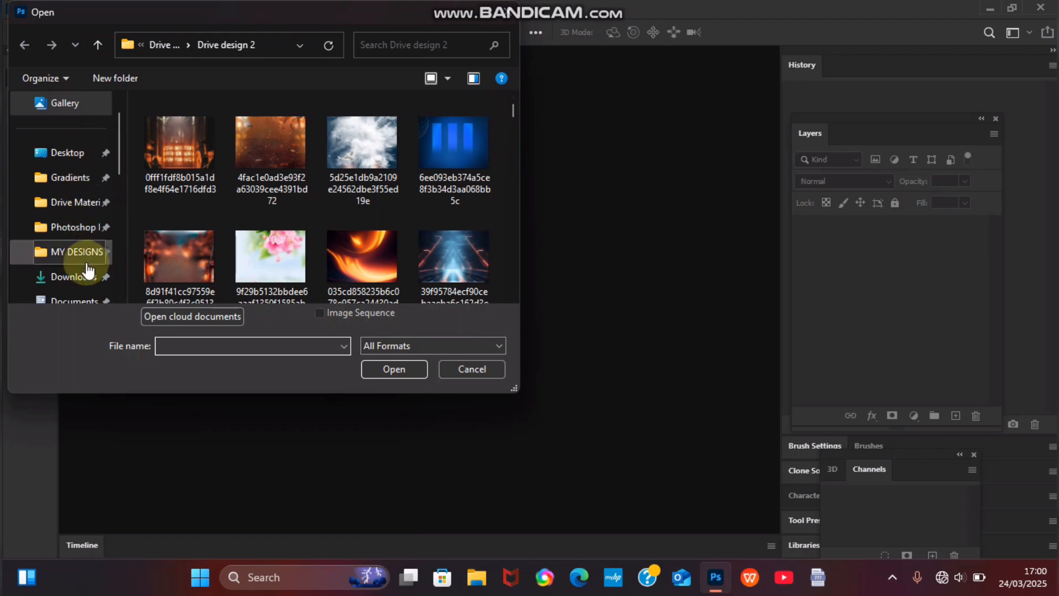
{"action": "scroll", "coordinate": [118, 138], "scroll_direction": "down", "scroll_amount": 1}
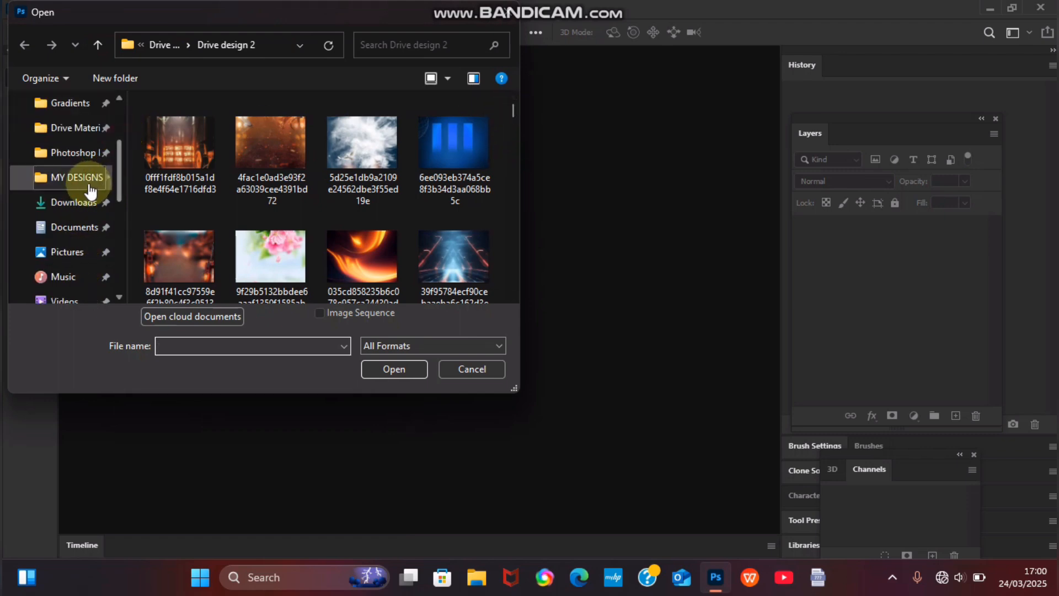
{"action": "left_click", "coordinate": [83, 202]}
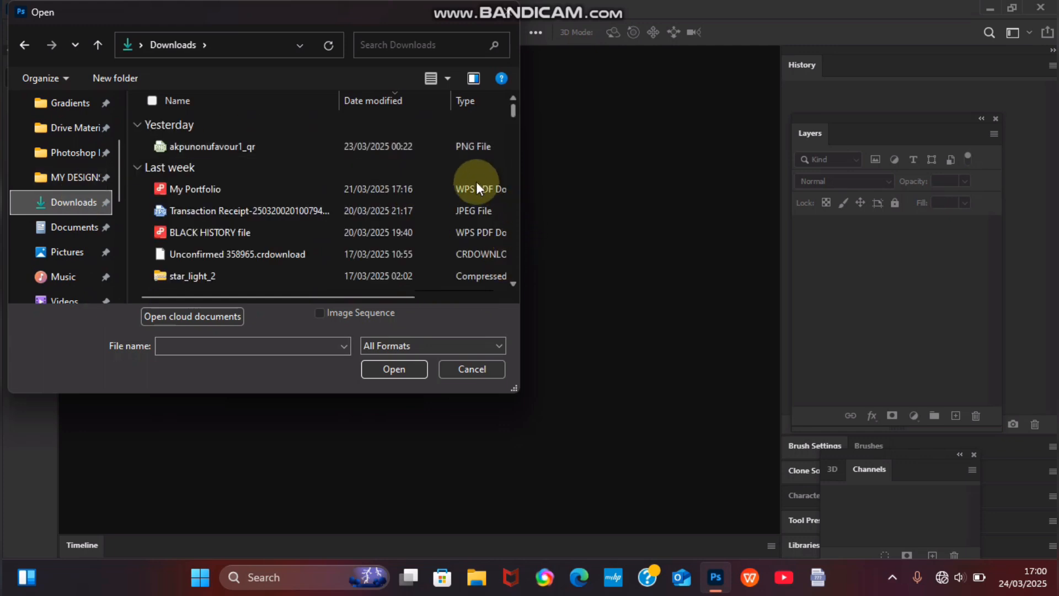
{"action": "scroll", "coordinate": [577, 253], "scroll_direction": "down", "scroll_amount": 2}
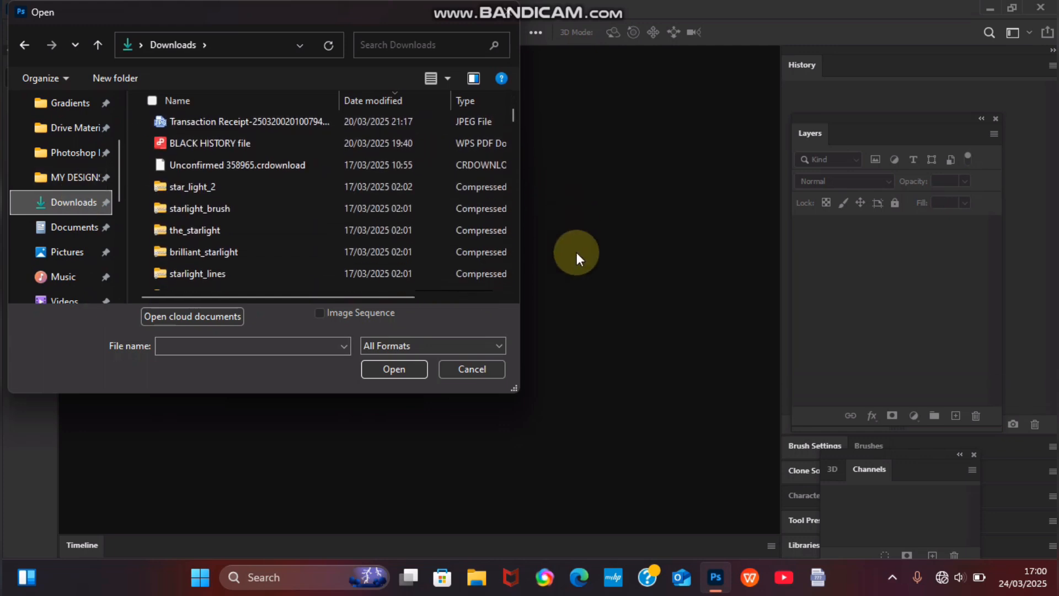
{"action": "scroll", "coordinate": [403, 197], "scroll_direction": "down", "scroll_amount": 3}
{"action": "scroll", "coordinate": [403, 197], "scroll_direction": "down", "scroll_amount": 5}
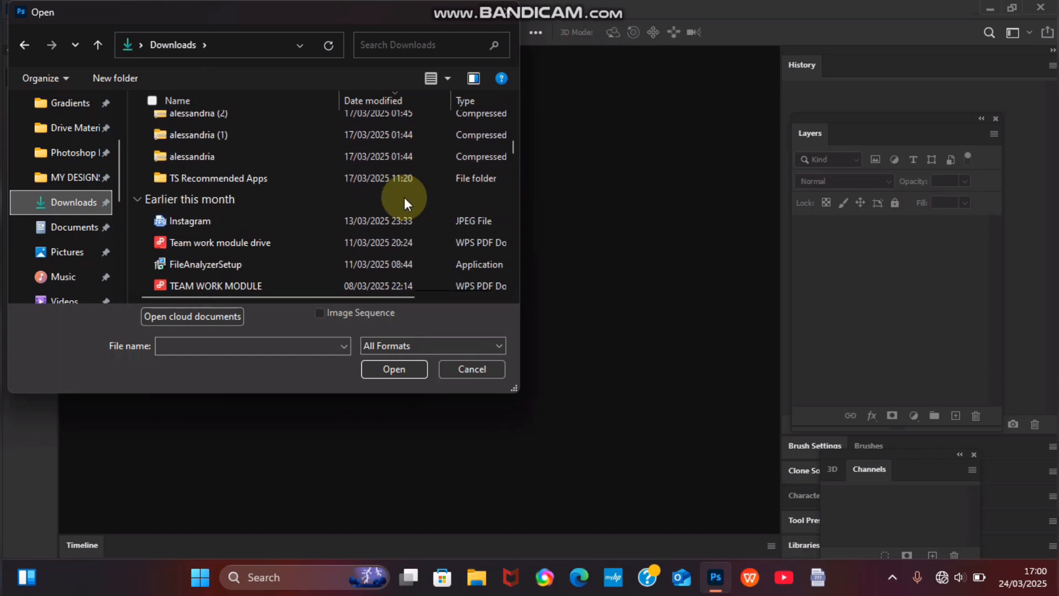
{"action": "scroll", "coordinate": [404, 204], "scroll_direction": "down", "scroll_amount": 1}
{"action": "left_click", "coordinate": [274, 157]}
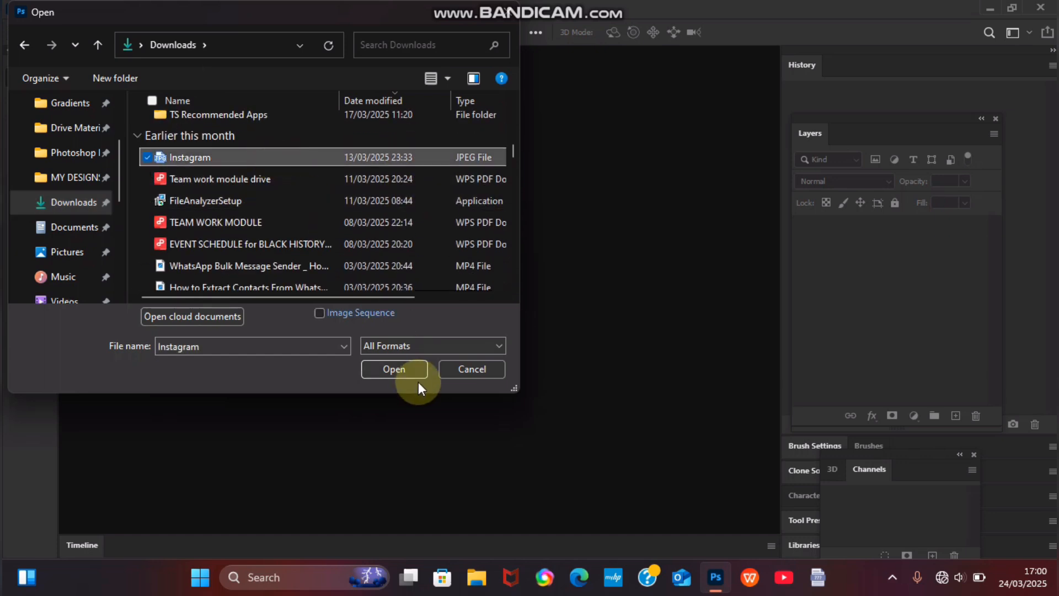
{"action": "left_click", "coordinate": [399, 368]}
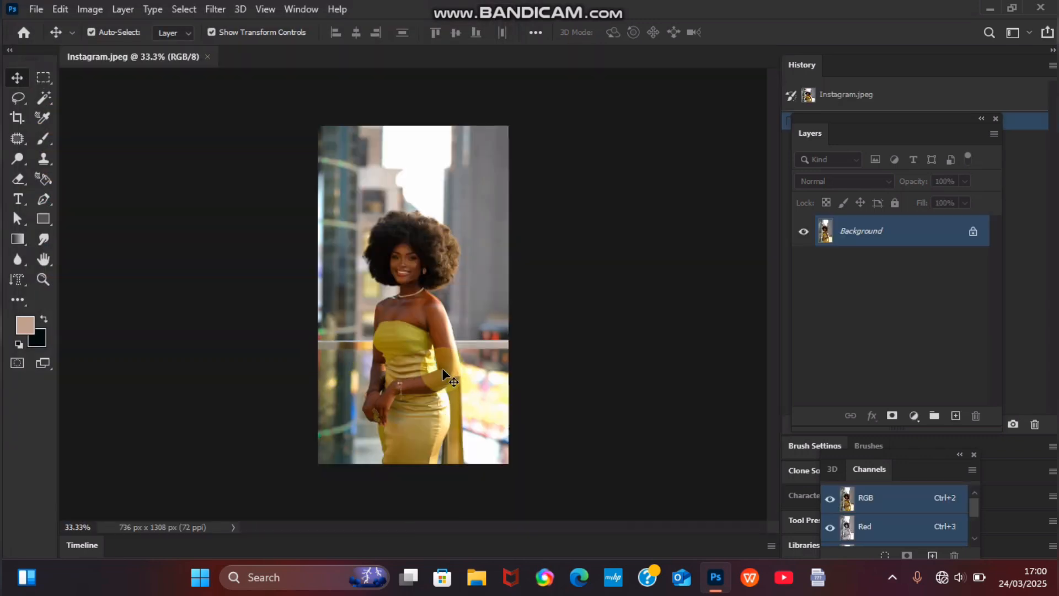
{"action": "key", "text": "ctrl+plus"}
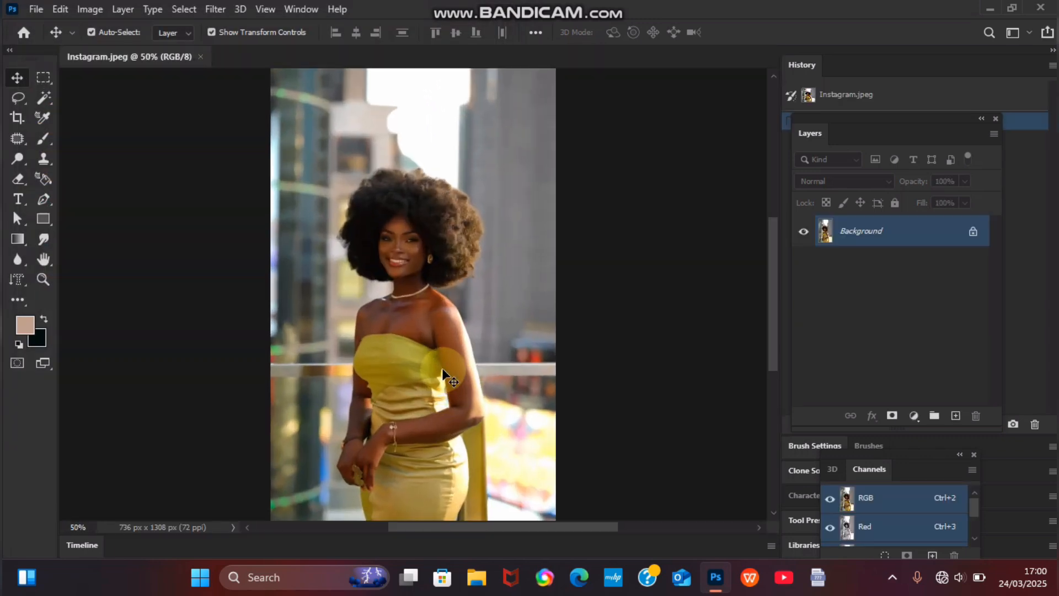
{"action": "key", "text": "ctrl+minus"}
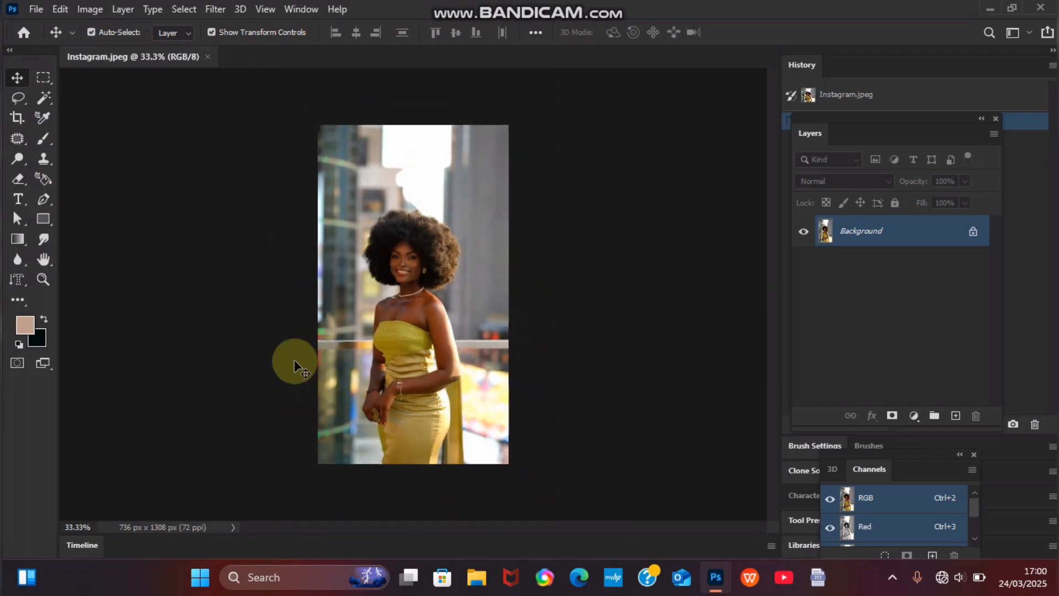
{"action": "left_click", "coordinate": [49, 99]}
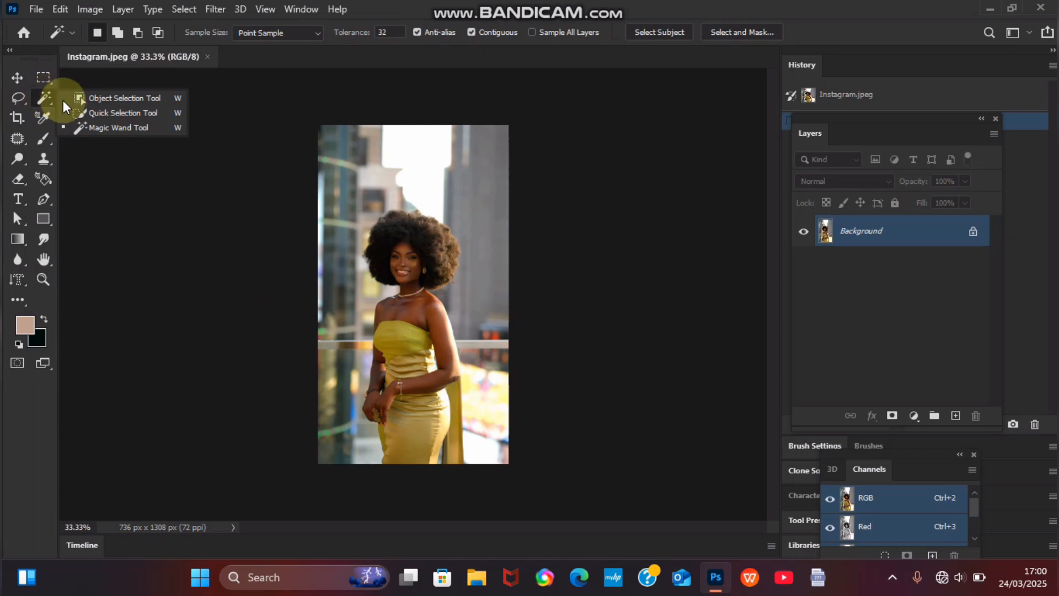
{"action": "left_click", "coordinate": [122, 113]}
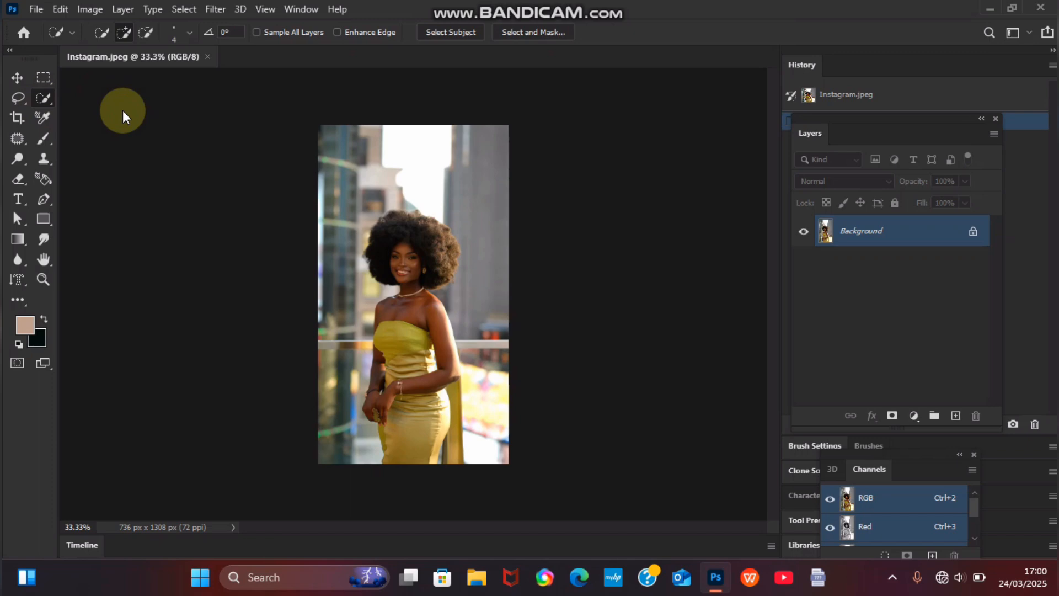
{"action": "key", "text": "ctrl+plus"}
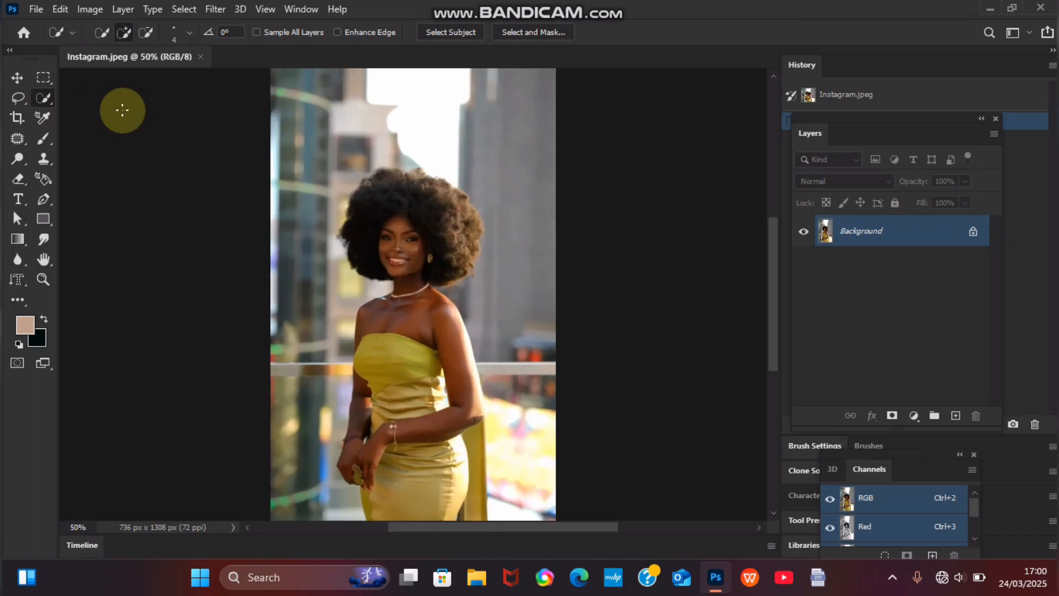
{"action": "key", "text": "ctrl+plus"}
{"action": "key", "text": "ctrl+plus"}
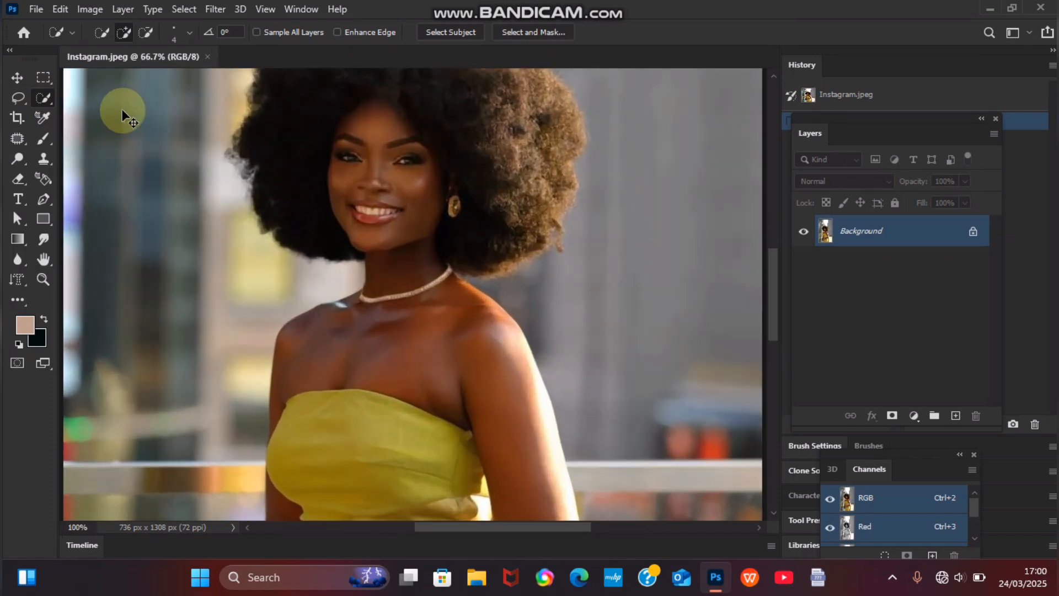
{"action": "key", "text": "ctrl+minus"}
{"action": "key", "text": "ctrl+minus"}
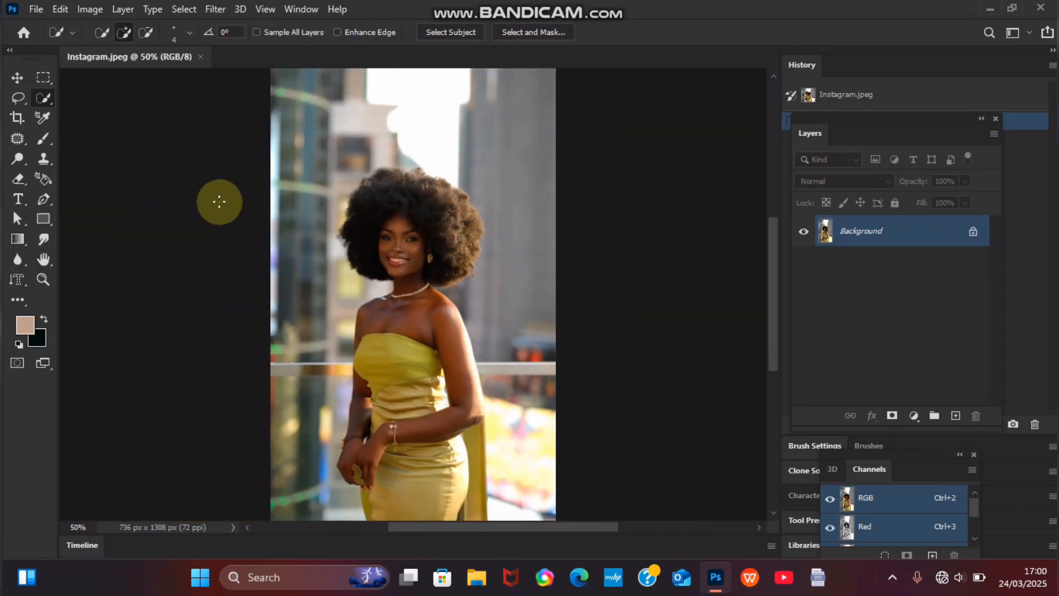
{"action": "key", "text": "ctrl+minus"}
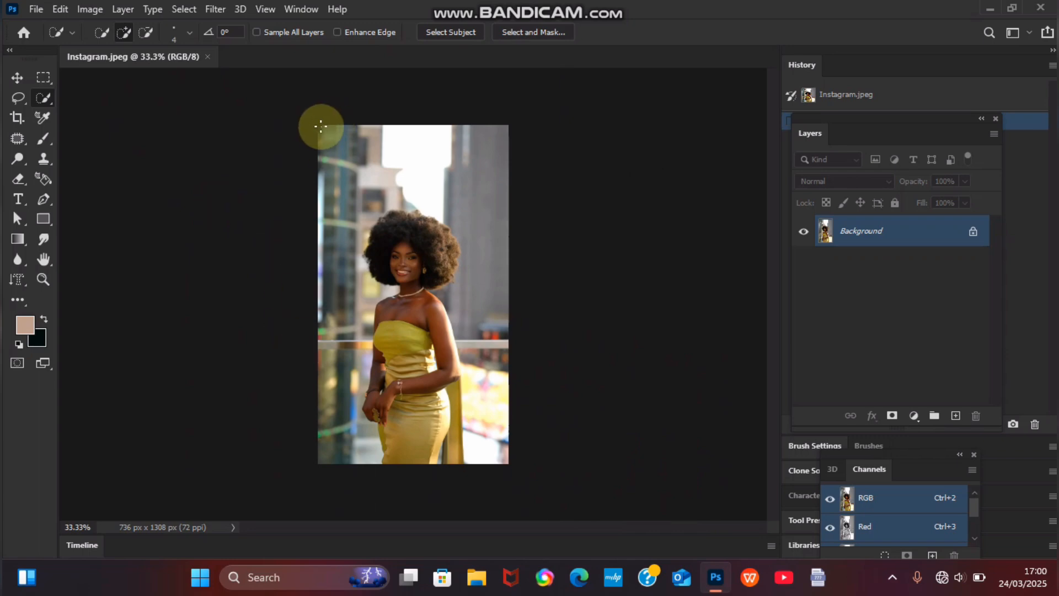
{"action": "key", "text": "ctrl+plus"}
{"action": "key", "text": "ctrl+plus"}
{"action": "key", "text": "ctrl+plus"}
{"action": "key", "text": "ctrl+plus"}
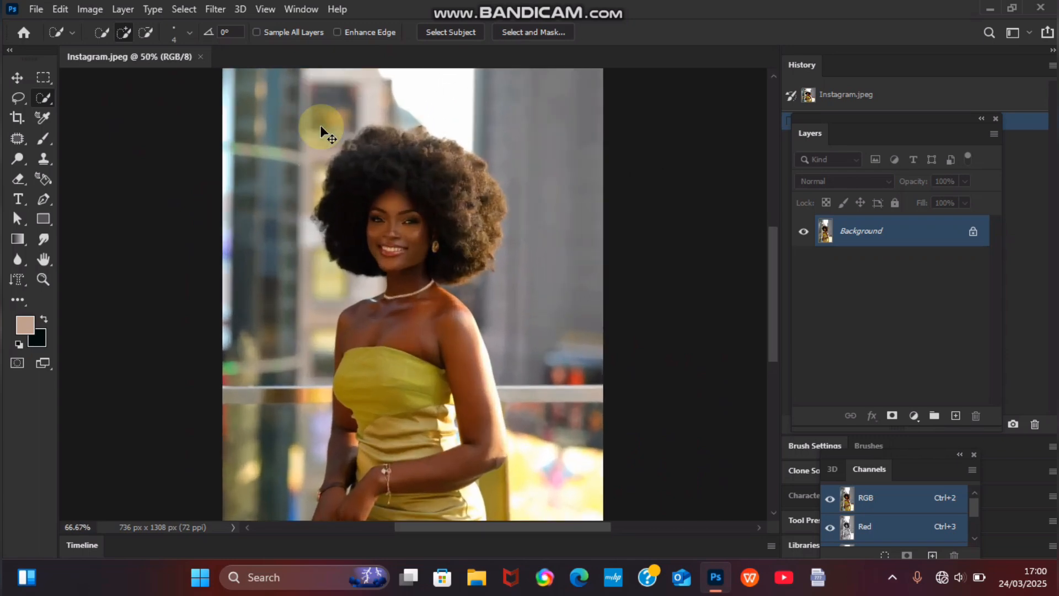
{"action": "key", "text": "ctrl+minus"}
{"action": "key", "text": "ctrl+plus"}
{"action": "key", "text": "ctrl+plus"}
{"action": "key", "text": "ctrl+plus"}
{"action": "key", "text": "ctrl+plus"}
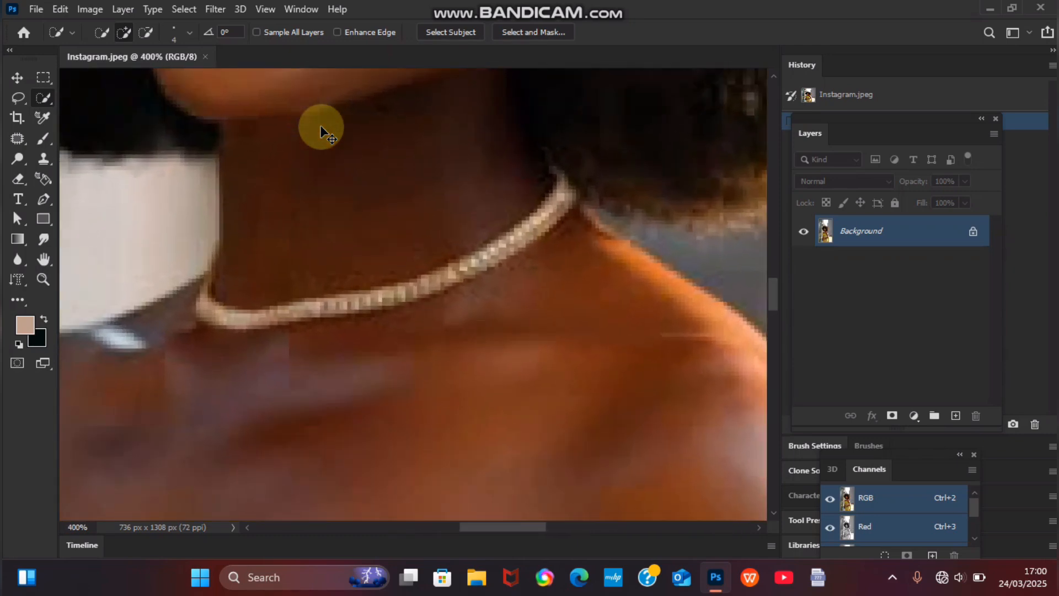
{"action": "key", "text": "ctrl+minus"}
{"action": "key", "text": "ctrl+minus"}
{"action": "key", "text": "ctrl+minus"}
{"action": "key", "text": "ctrl+minus"}
{"action": "key", "text": "ctrl+minus"}
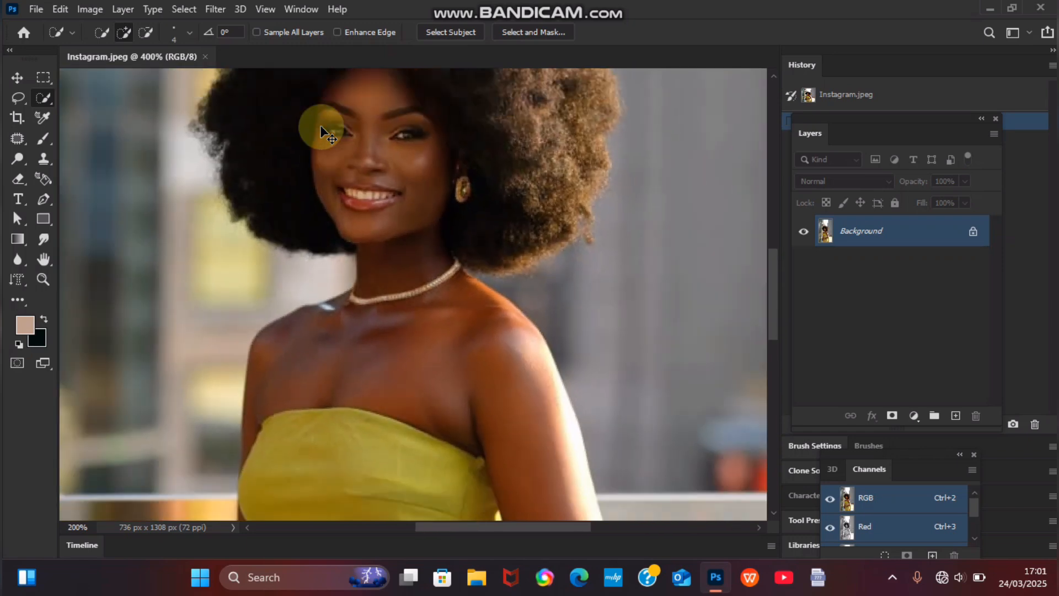
{"action": "key", "text": "ctrl+minus"}
{"action": "key", "text": "ctrl+minus"}
{"action": "key", "text": "ctrl+minus"}
{"action": "key", "text": "ctrl+minus"}
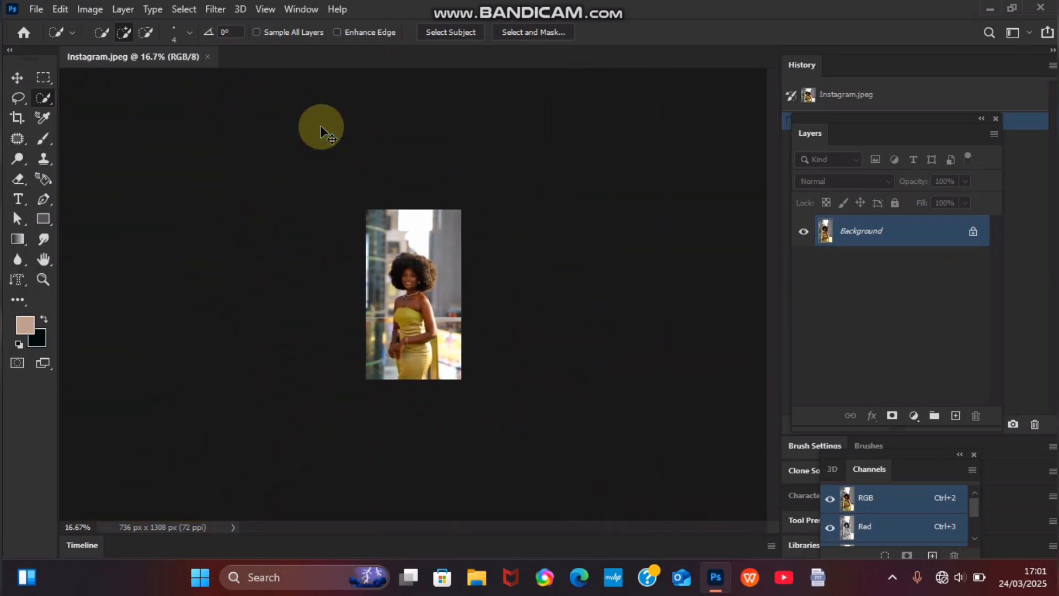
{"action": "key", "text": "ctrl+plus"}
{"action": "key", "text": "ctrl+plus"}
{"action": "key", "text": "ctrl+plus"}
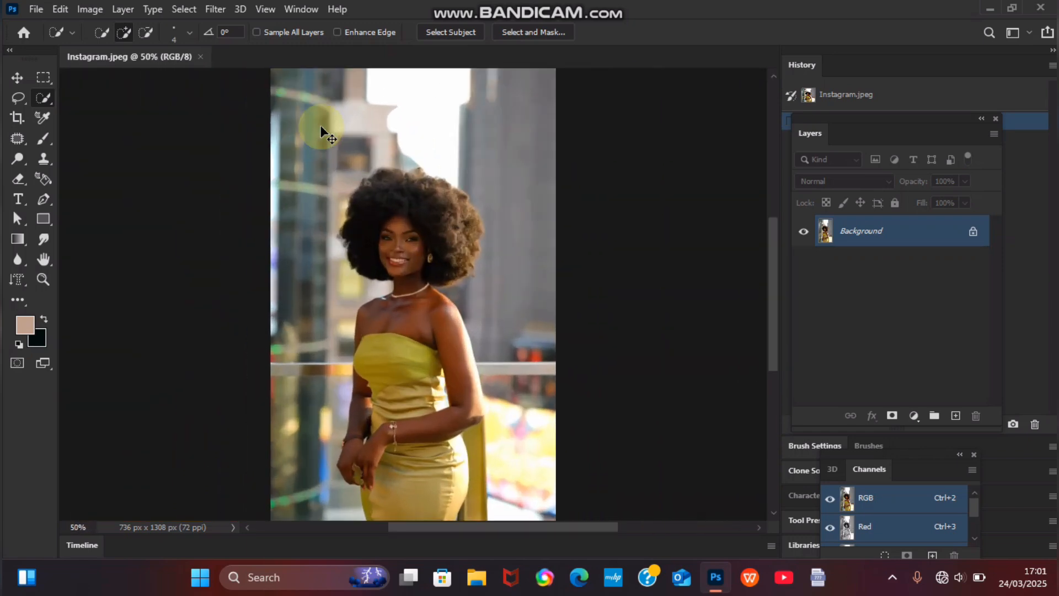
{"action": "key", "text": "ctrl+minus"}
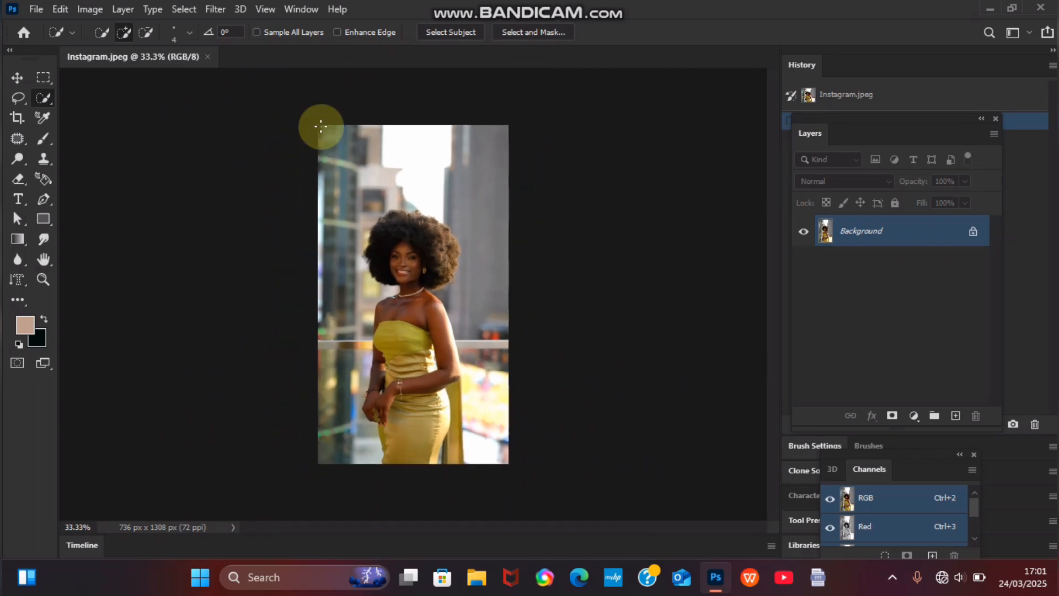
Step: Quick-select the background on the woman's left, top-right and bottom-right, then zoom in on the edge
{"action": "mouse_move", "coordinate": [318, 124]}
{"action": "left_mouse_down"}
{"action": "mouse_move", "coordinate": [320, 142]}
{"action": "mouse_move", "coordinate": [318, 123]}
{"action": "left_mouse_up"}
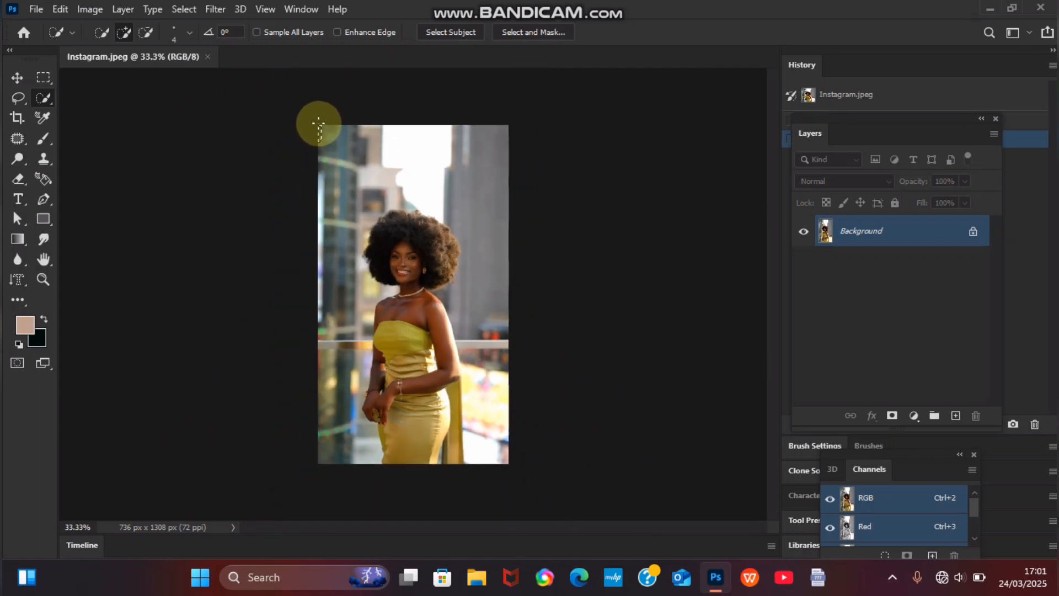
{"action": "left_click", "coordinate": [319, 125]}
{"action": "mouse_move", "coordinate": [322, 132]}
{"action": "left_mouse_down"}
{"action": "mouse_move", "coordinate": [362, 289]}
{"action": "mouse_move", "coordinate": [347, 356]}
{"action": "mouse_move", "coordinate": [370, 428]}
{"action": "mouse_move", "coordinate": [366, 398]}
{"action": "mouse_move", "coordinate": [355, 412]}
{"action": "mouse_move", "coordinate": [364, 435]}
{"action": "left_mouse_up"}
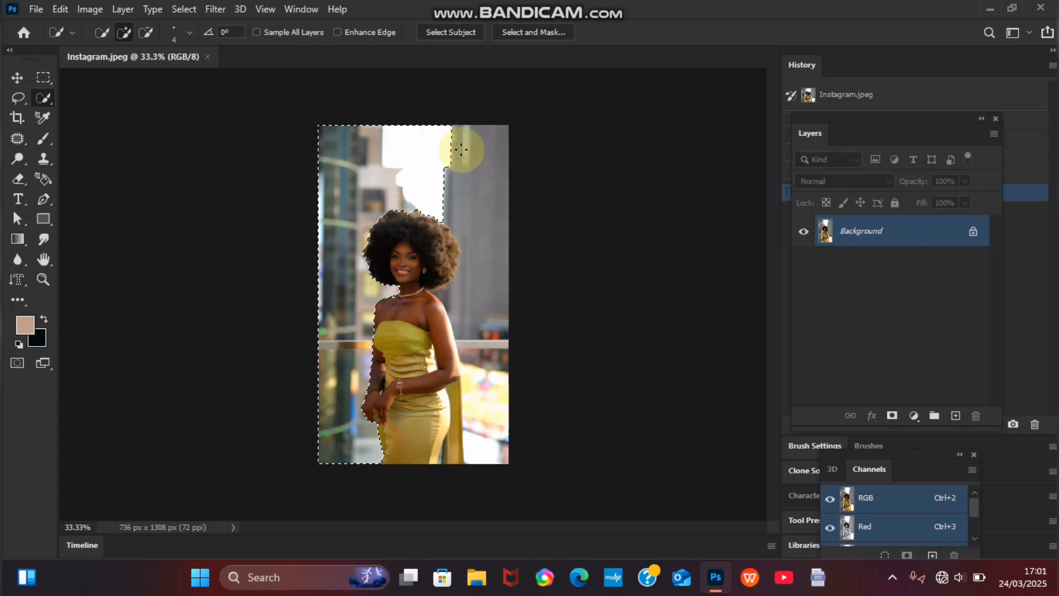
{"action": "mouse_move", "coordinate": [480, 177]}
{"action": "left_mouse_down"}
{"action": "mouse_move", "coordinate": [515, 309]}
{"action": "mouse_move", "coordinate": [478, 411]}
{"action": "left_mouse_up"}
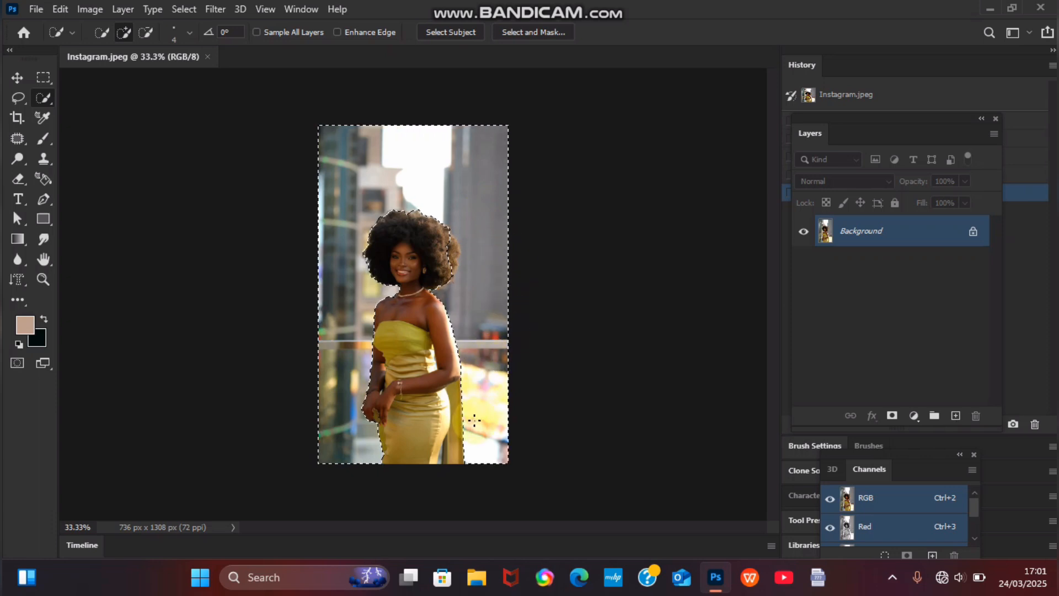
{"action": "left_click", "coordinate": [456, 455]}
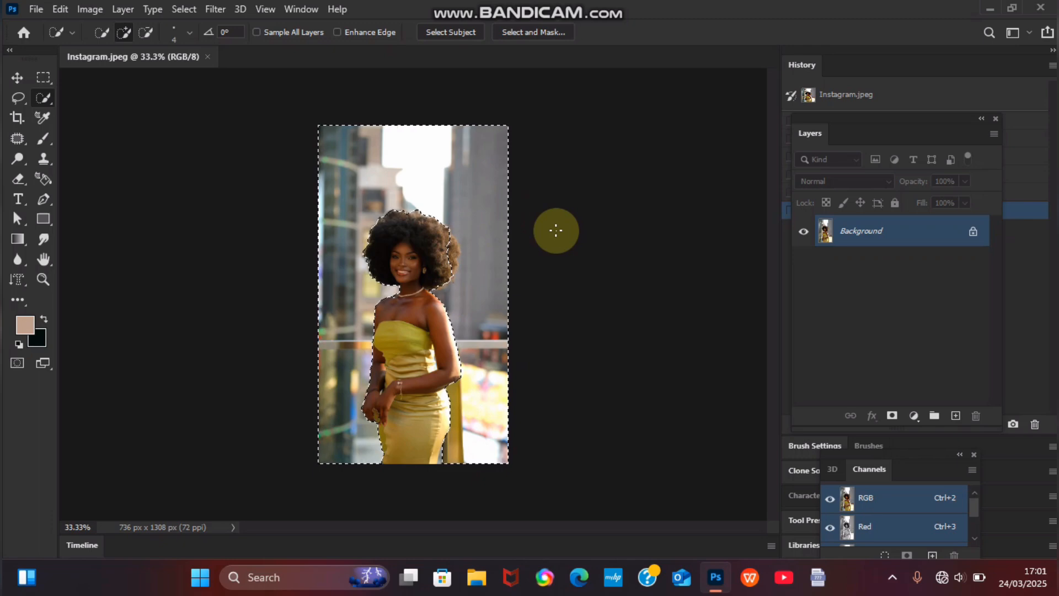
{"action": "key", "text": "ctrl+d"}
{"action": "key", "text": "ctrl+plus"}
{"action": "key", "text": "ctrl+plus"}
{"action": "key", "text": "ctrl+plus"}
{"action": "key", "text": "ctrl+plus"}
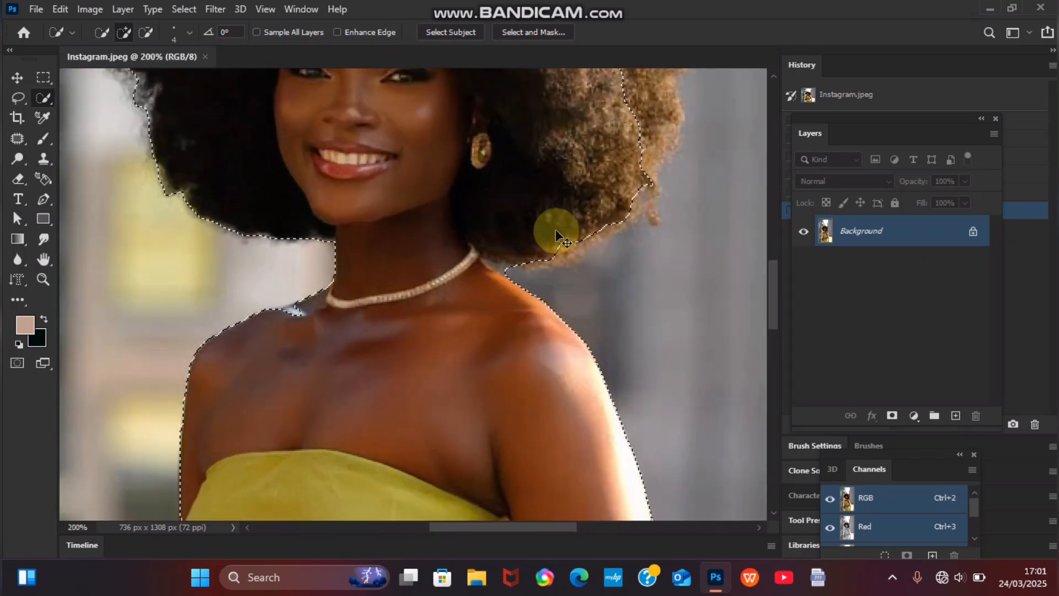
Step: At 200% zoom, add the background beside the hair's right side to the selection
{"action": "key", "text": "ctrl+minus"}
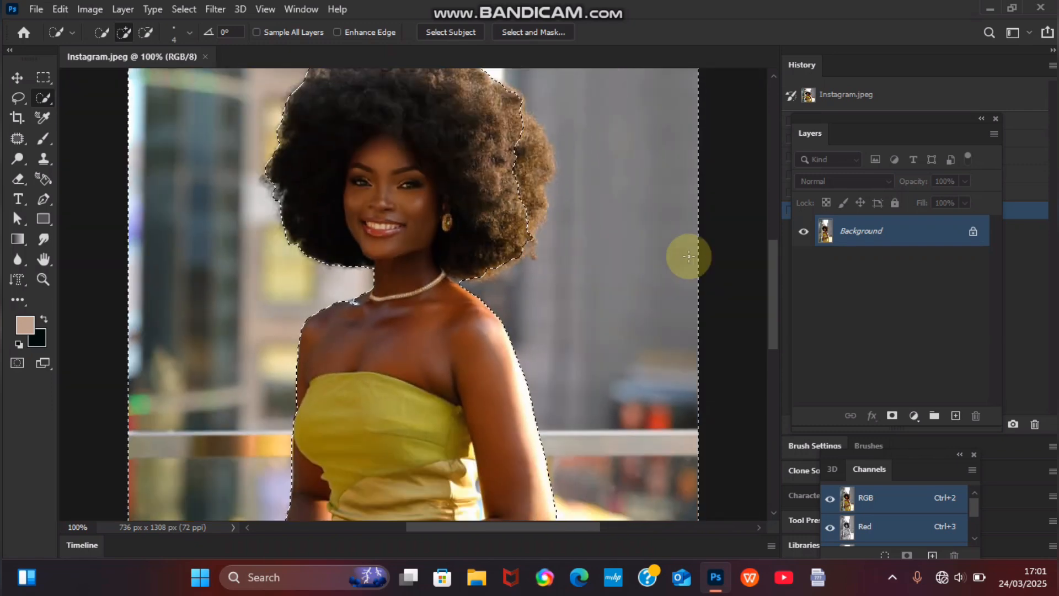
{"action": "left_click", "coordinate": [775, 281]}
{"action": "left_click_drag", "start_coordinate": [776, 279], "coordinate": [773, 250]}
{"action": "key", "text": "ctrl+plus"}
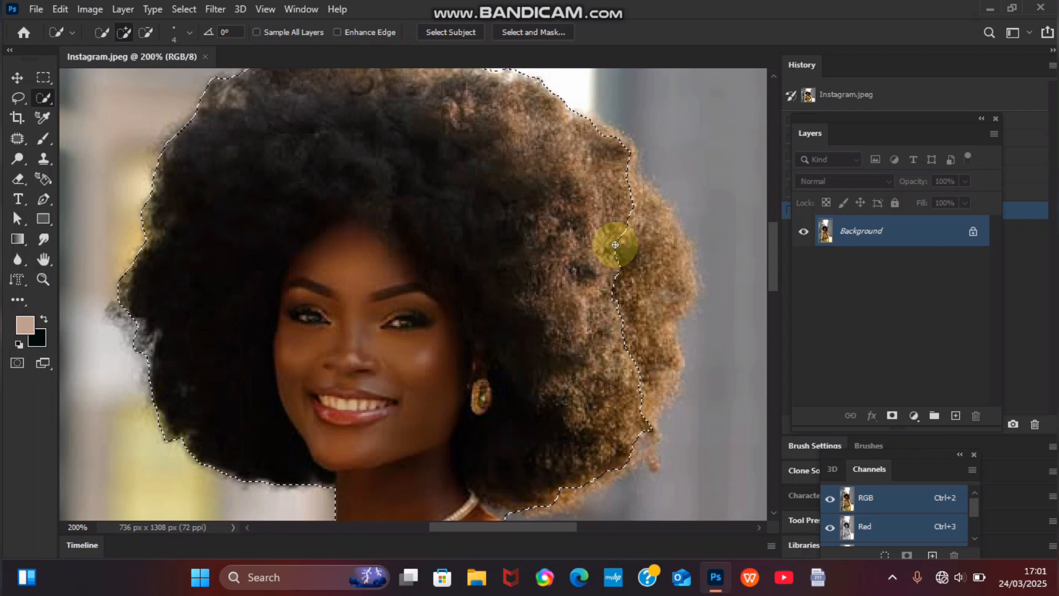
{"action": "left_click", "coordinate": [644, 262]}
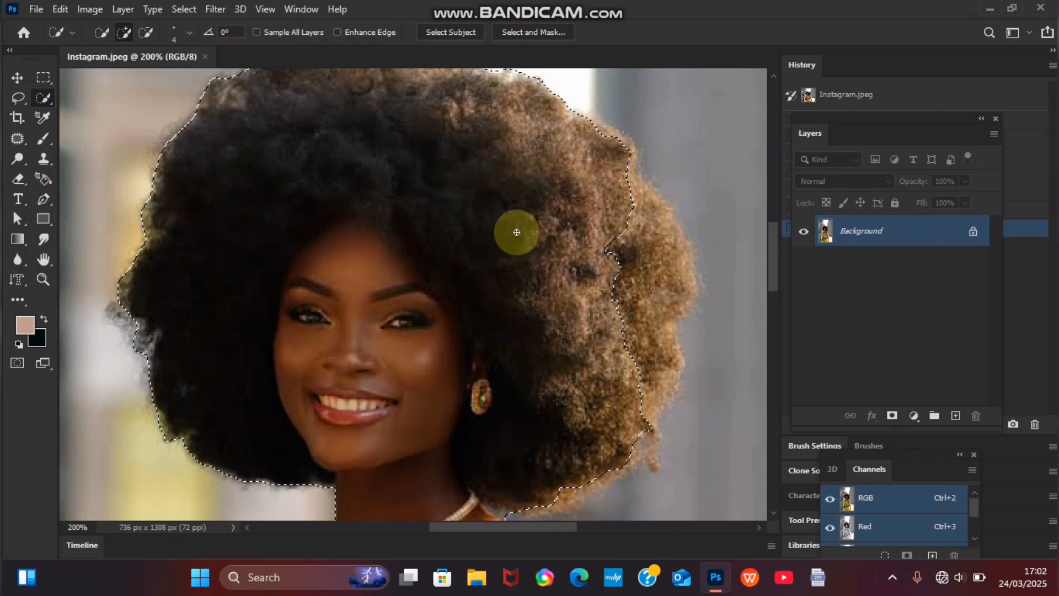
Step: In Alt subtract mode, trim hair out of the selection along its right edge
{"action": "key", "text": "alt"}
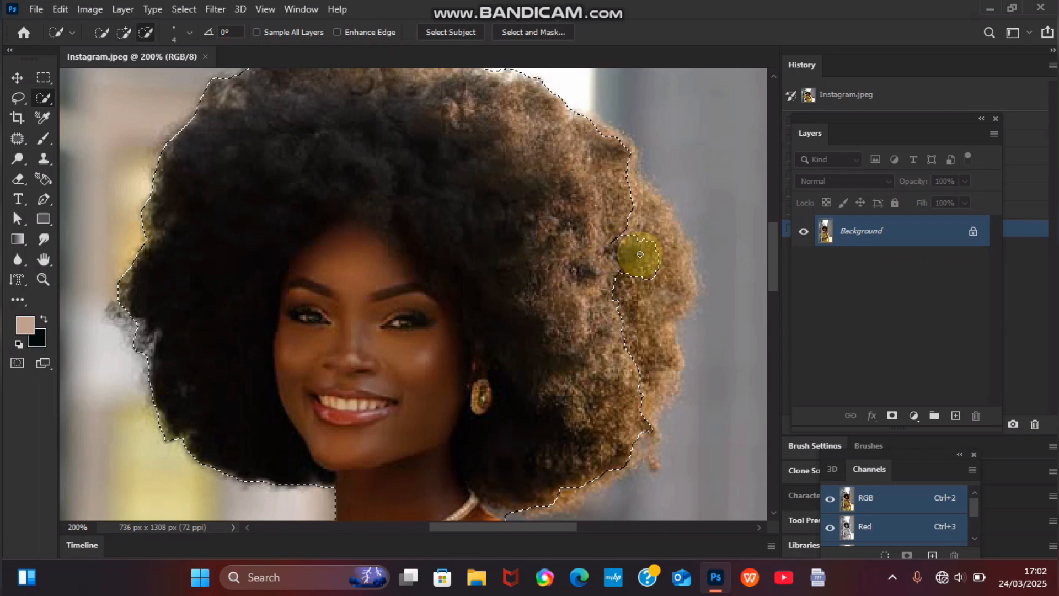
{"action": "mouse_move", "coordinate": [617, 192]}
{"action": "left_mouse_down"}
{"action": "mouse_move", "coordinate": [624, 142]}
{"action": "mouse_move", "coordinate": [622, 172]}
{"action": "mouse_move", "coordinate": [672, 259]}
{"action": "mouse_move", "coordinate": [672, 282]}
{"action": "mouse_move", "coordinate": [659, 306]}
{"action": "mouse_move", "coordinate": [655, 293]}
{"action": "mouse_move", "coordinate": [651, 318]}
{"action": "mouse_move", "coordinate": [612, 310]}
{"action": "mouse_move", "coordinate": [640, 345]}
{"action": "mouse_move", "coordinate": [632, 352]}
{"action": "mouse_move", "coordinate": [667, 379]}
{"action": "mouse_move", "coordinate": [642, 361]}
{"action": "mouse_move", "coordinate": [667, 337]}
{"action": "mouse_move", "coordinate": [678, 267]}
{"action": "left_mouse_up"}
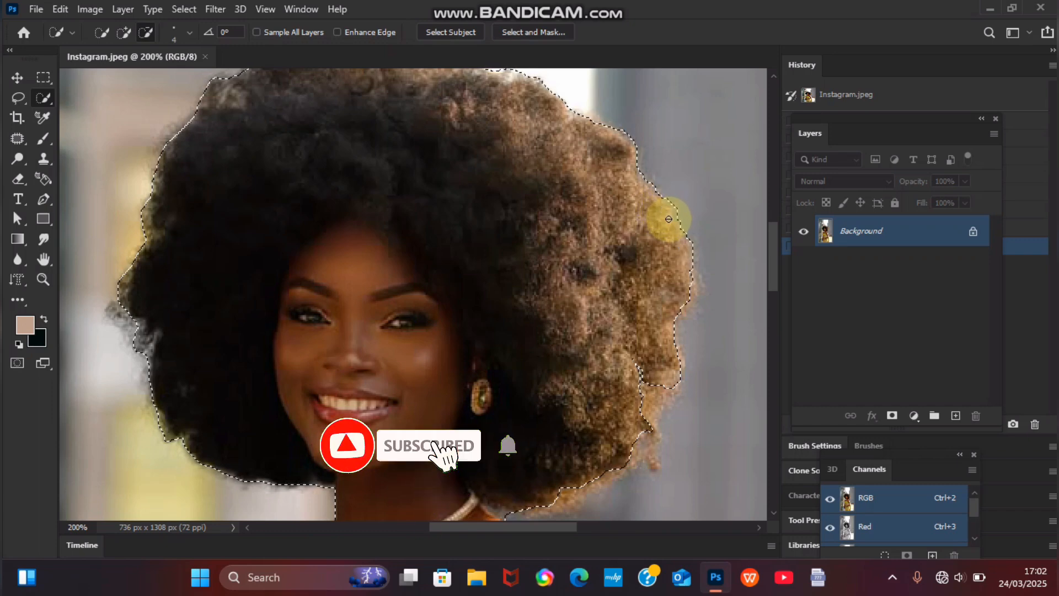
{"action": "left_click", "coordinate": [669, 219]}
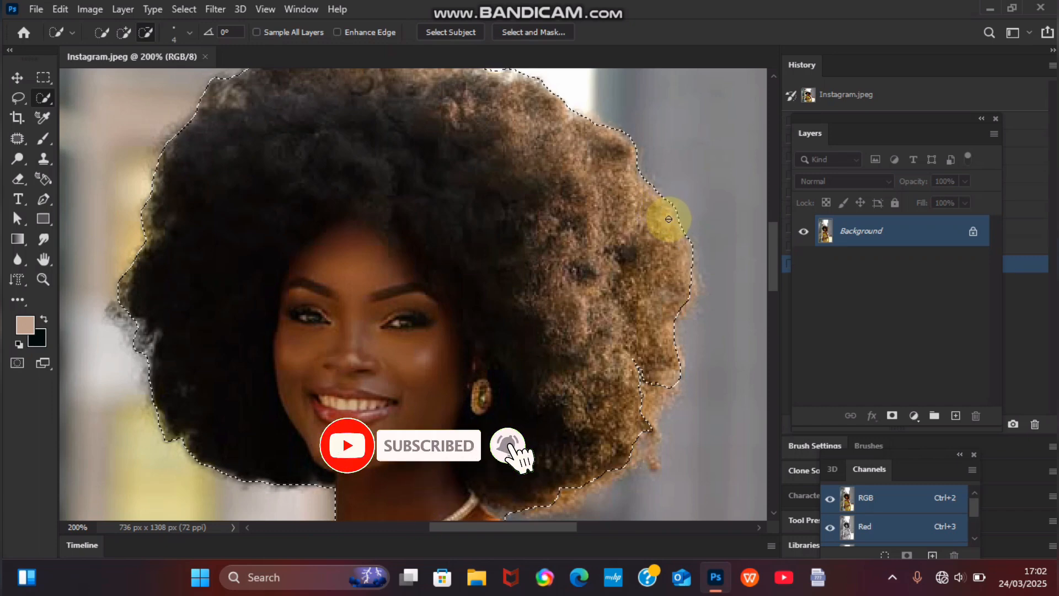
{"action": "left_click", "coordinate": [686, 281]}
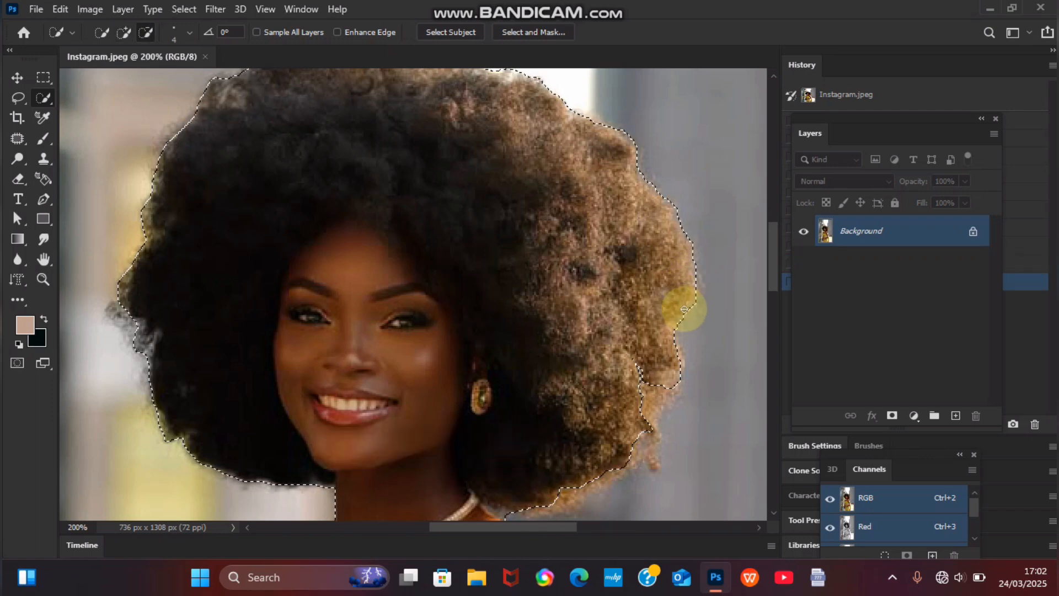
{"action": "left_click", "coordinate": [672, 305], "text": "alt"}
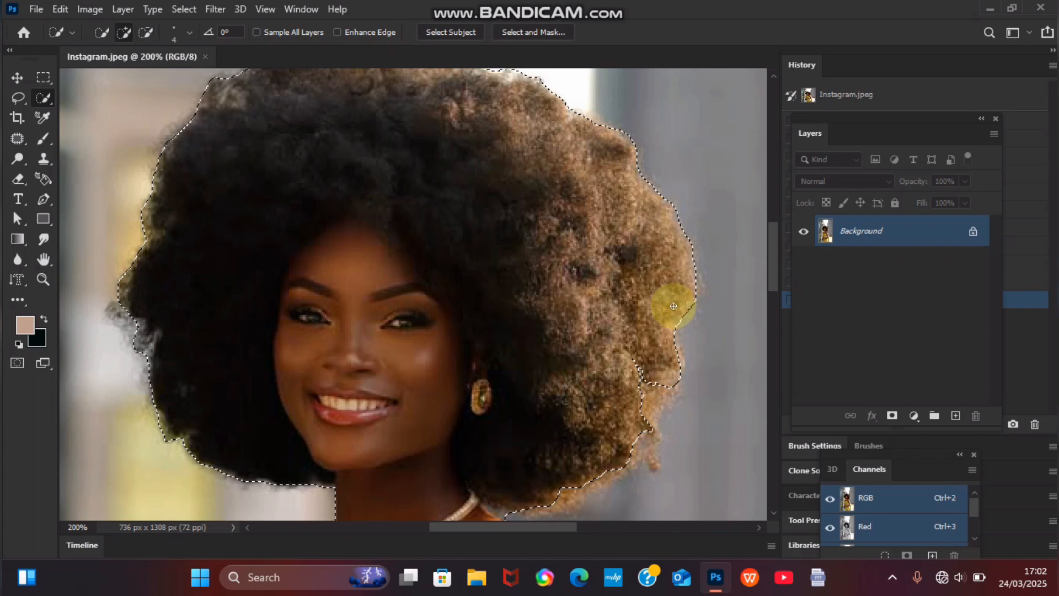
{"action": "scroll", "coordinate": [772, 292], "scroll_direction": "down", "scroll_amount": 2}
{"action": "scroll", "coordinate": [774, 302], "scroll_direction": "up", "scroll_amount": 6}
Step: Subtract the stray selected area beside the right side of the hair
{"action": "scroll", "coordinate": [758, 243], "scroll_direction": "down", "scroll_amount": 3}
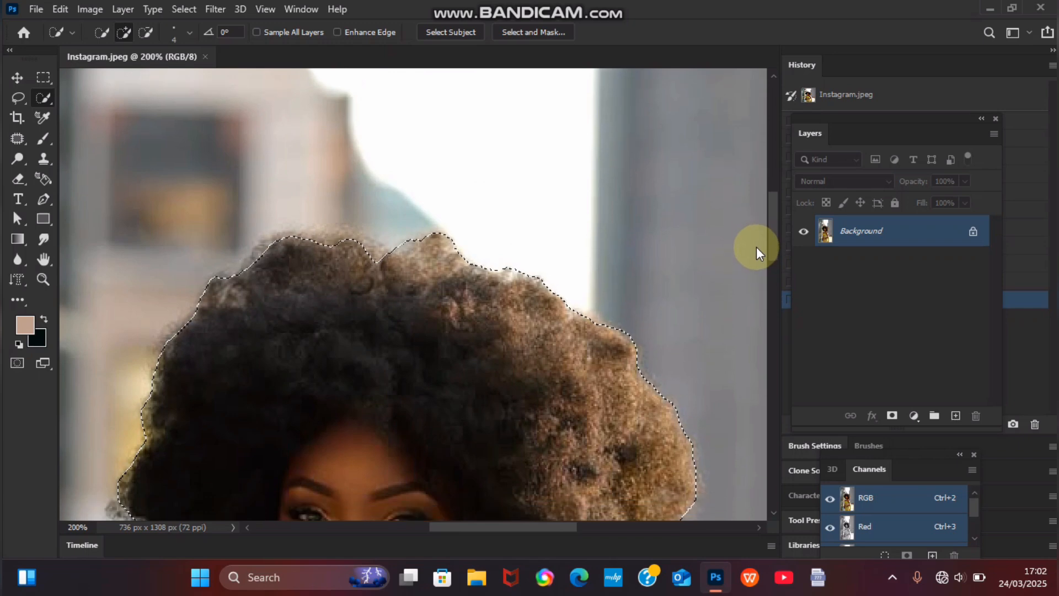
{"action": "scroll", "coordinate": [756, 260], "scroll_direction": "down", "scroll_amount": 5}
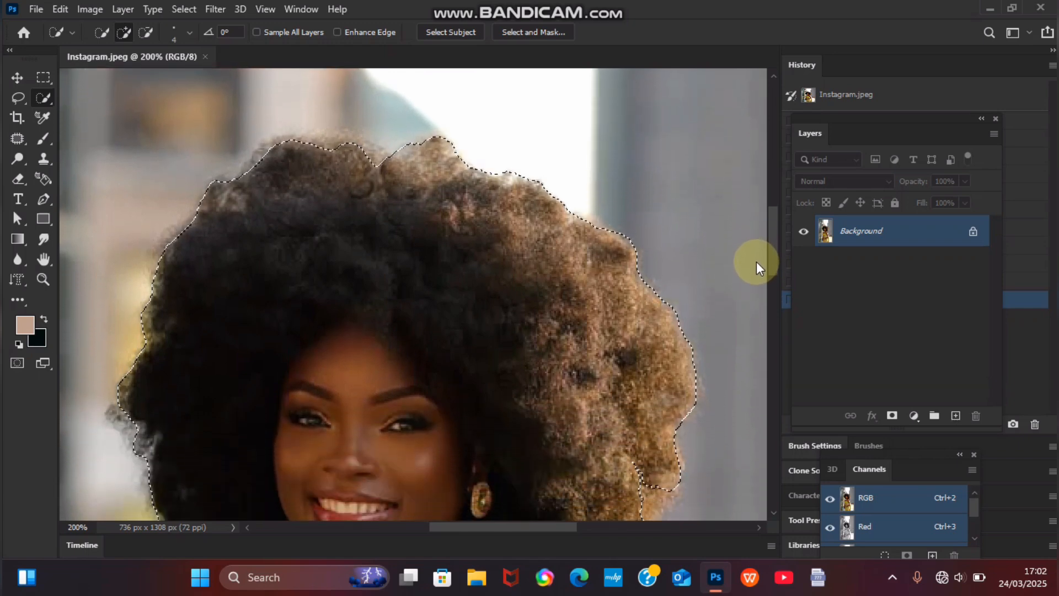
{"action": "scroll", "coordinate": [764, 290], "scroll_direction": "down", "scroll_amount": 6}
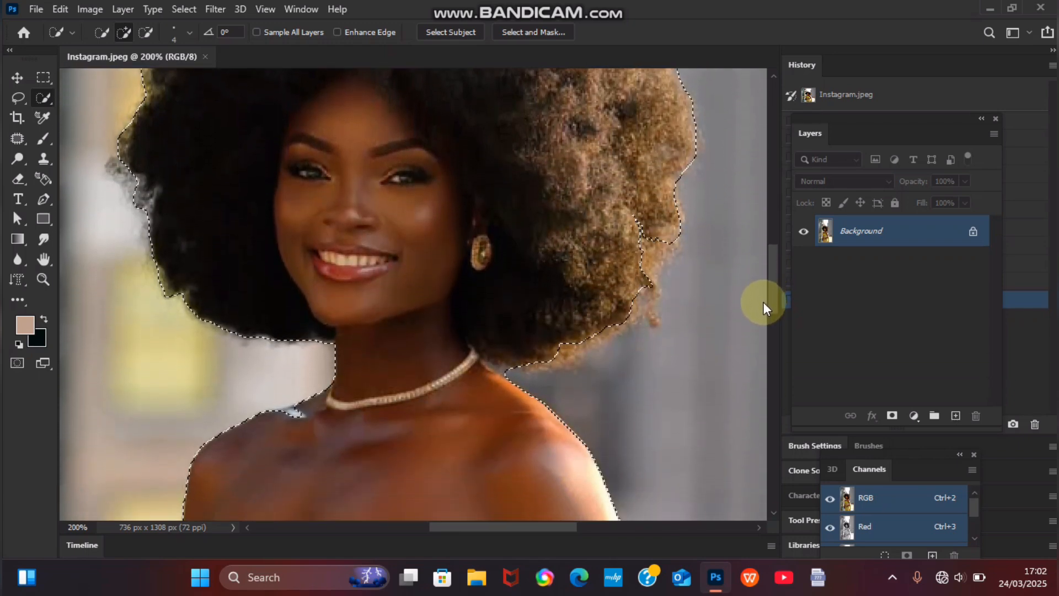
{"action": "scroll", "coordinate": [755, 327], "scroll_direction": "up", "scroll_amount": 3}
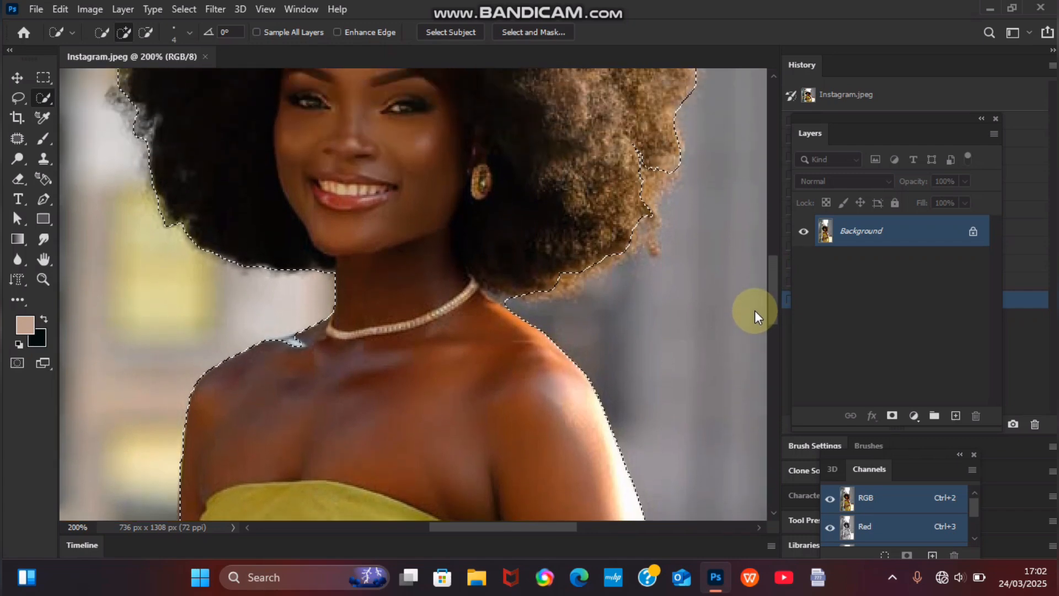
{"action": "scroll", "coordinate": [755, 316], "scroll_direction": "up", "scroll_amount": 3}
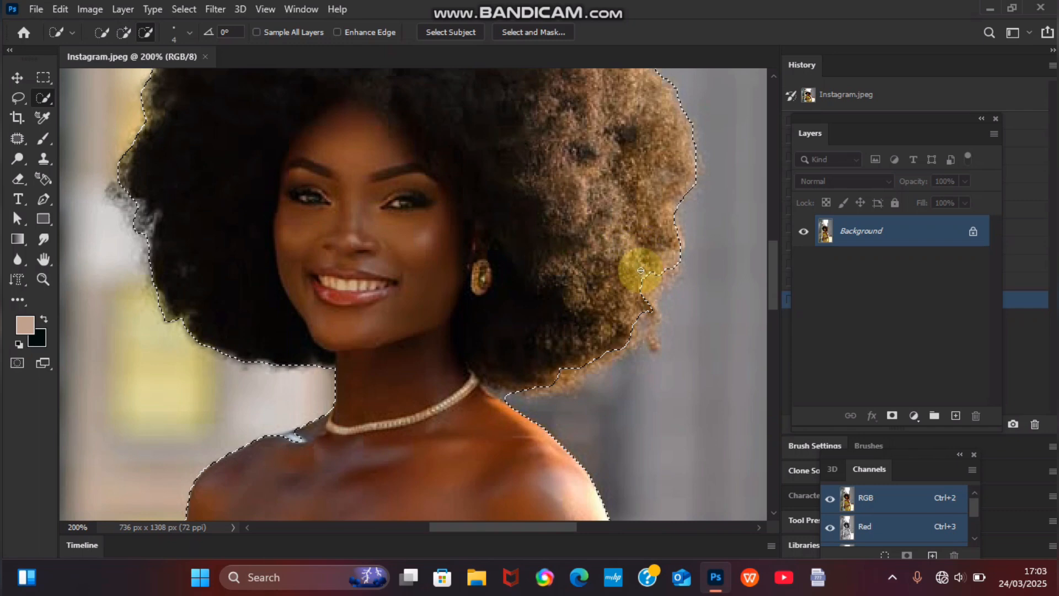
{"action": "left_click", "coordinate": [654, 348], "text": "alt"}
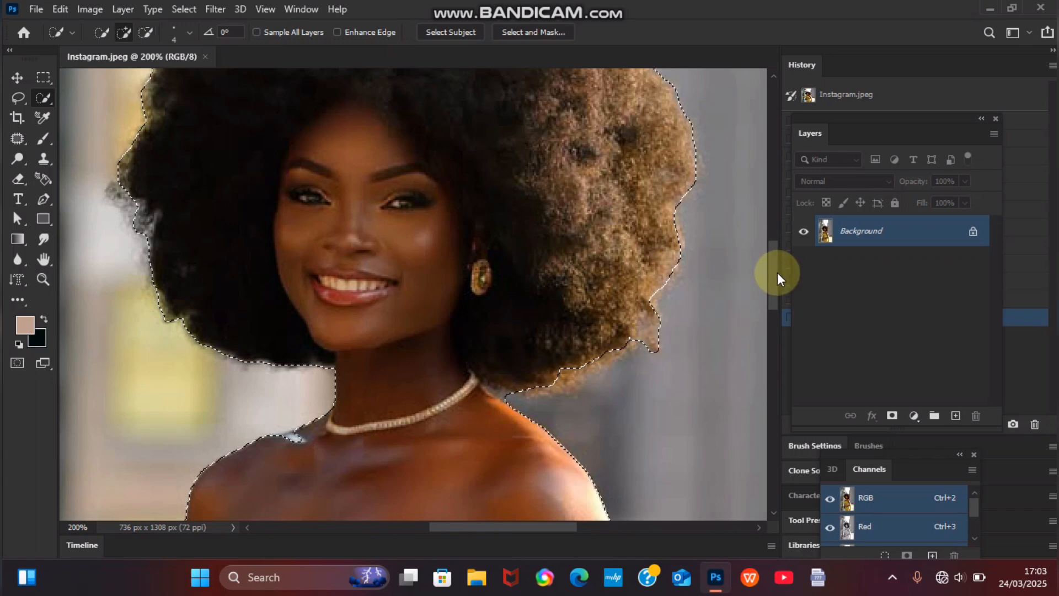
{"action": "left_click_drag", "start_coordinate": [772, 275], "coordinate": [730, 277]}
{"action": "scroll", "coordinate": [731, 280], "scroll_direction": "down", "scroll_amount": 4}
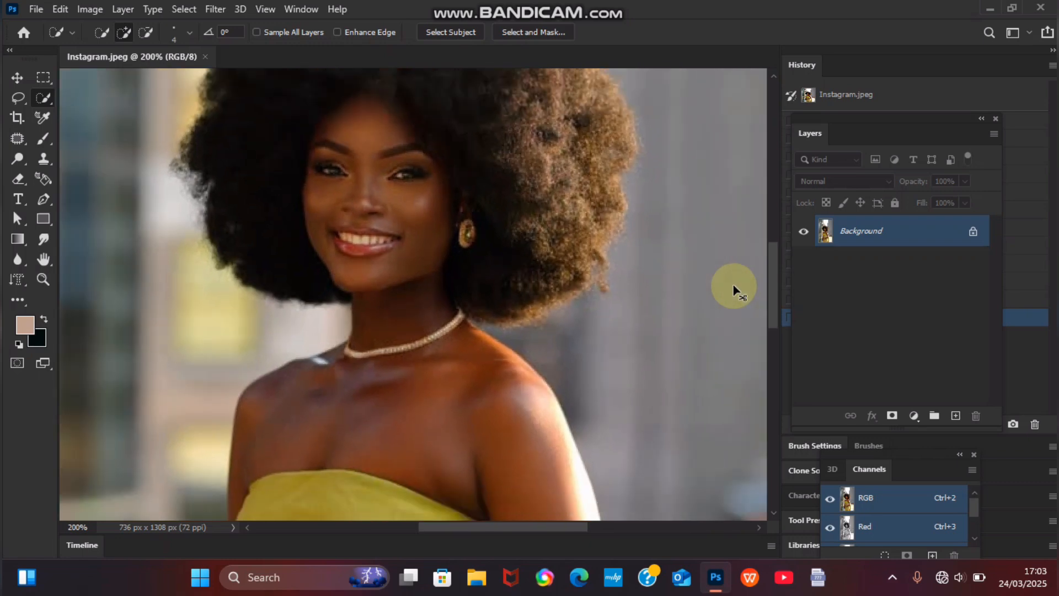
Step: Fit the photo in view and cut the selection onto Layer 1 with Layer Via Cut
{"action": "key", "text": "ctrl+minus"}
{"action": "key", "text": "ctrl+minus"}
{"action": "key", "text": "ctrl+minus"}
{"action": "key", "text": "ctrl+minus"}
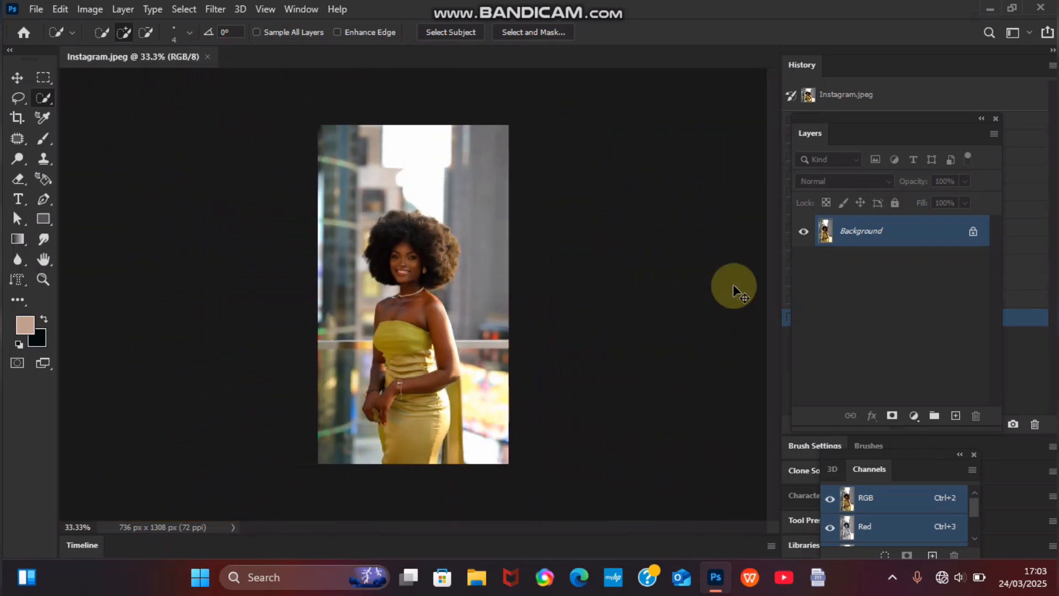
{"action": "key", "text": "ctrl+minus"}
{"action": "key", "text": "ctrl+plus"}
{"action": "key", "text": "ctrl+plus"}
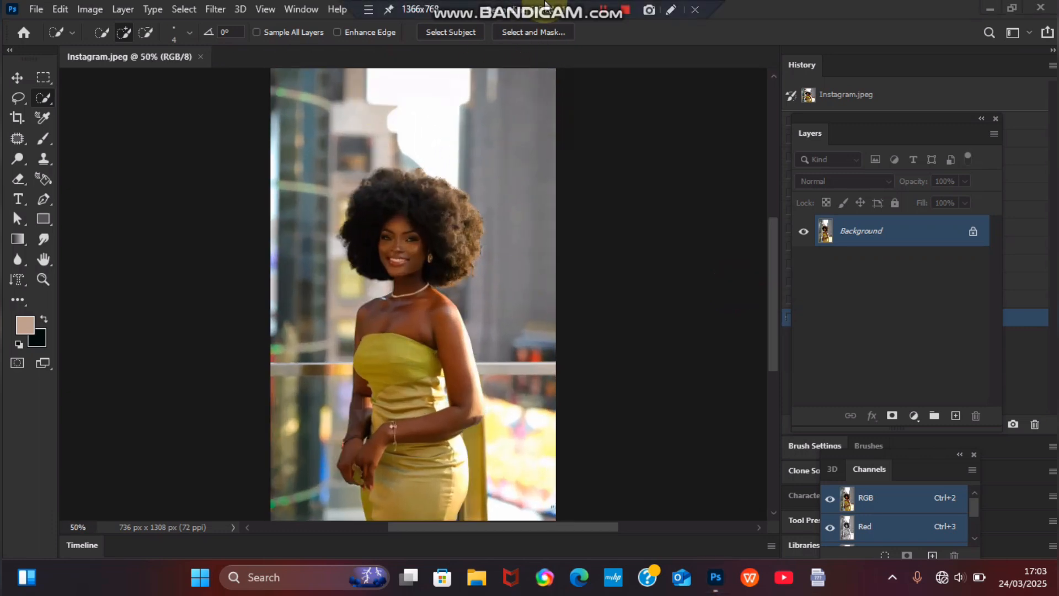
{"action": "right_click", "coordinate": [491, 177]}
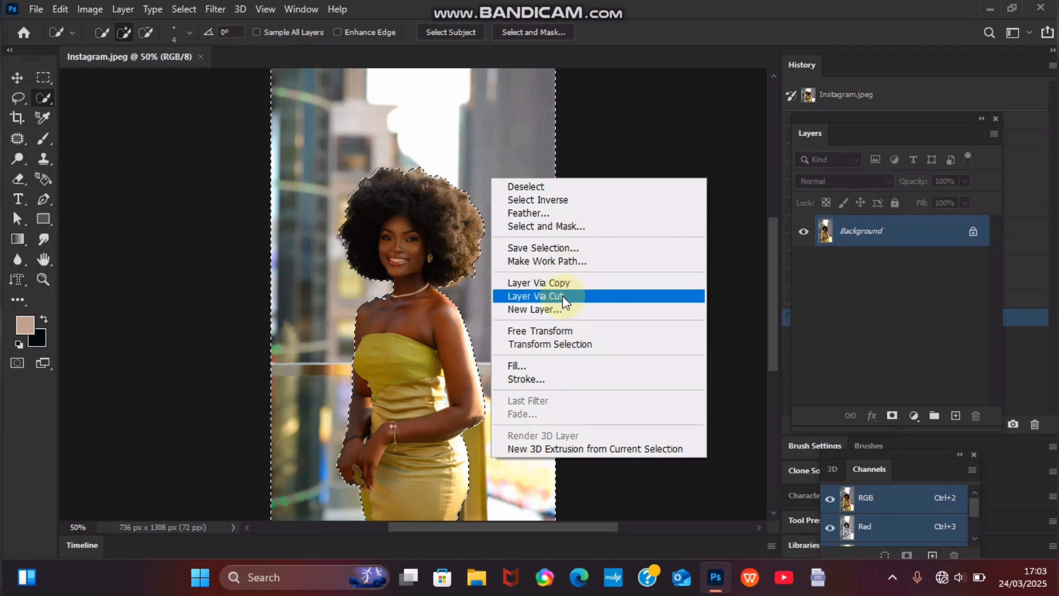
{"action": "left_click", "coordinate": [598, 301]}
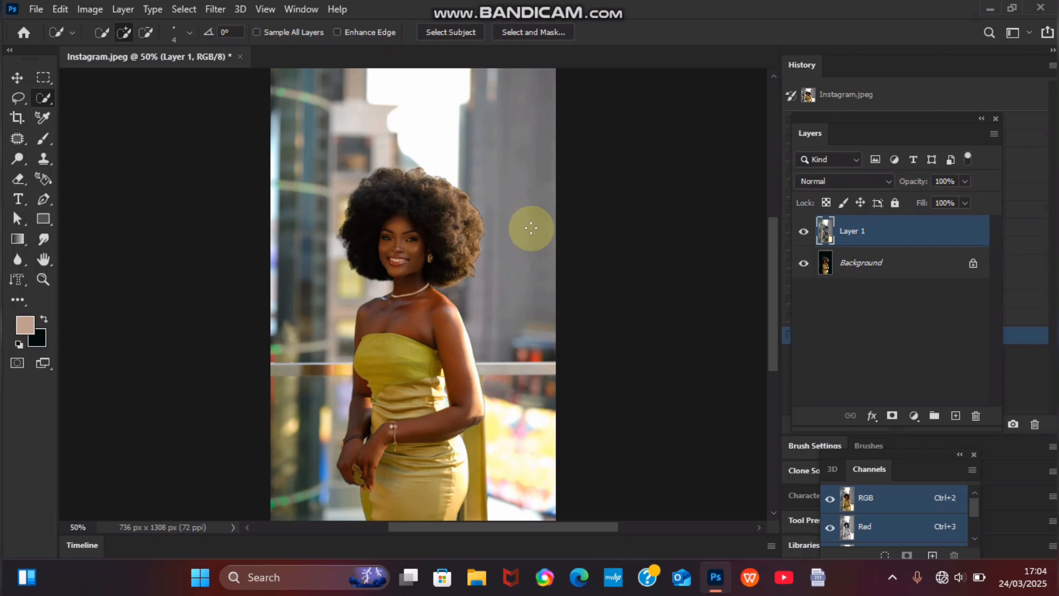
Step: Undo Layer Via Cut with Ctrl+Z, leaving only the Background layer and the active selection
{"action": "key", "text": "ctrl+z"}
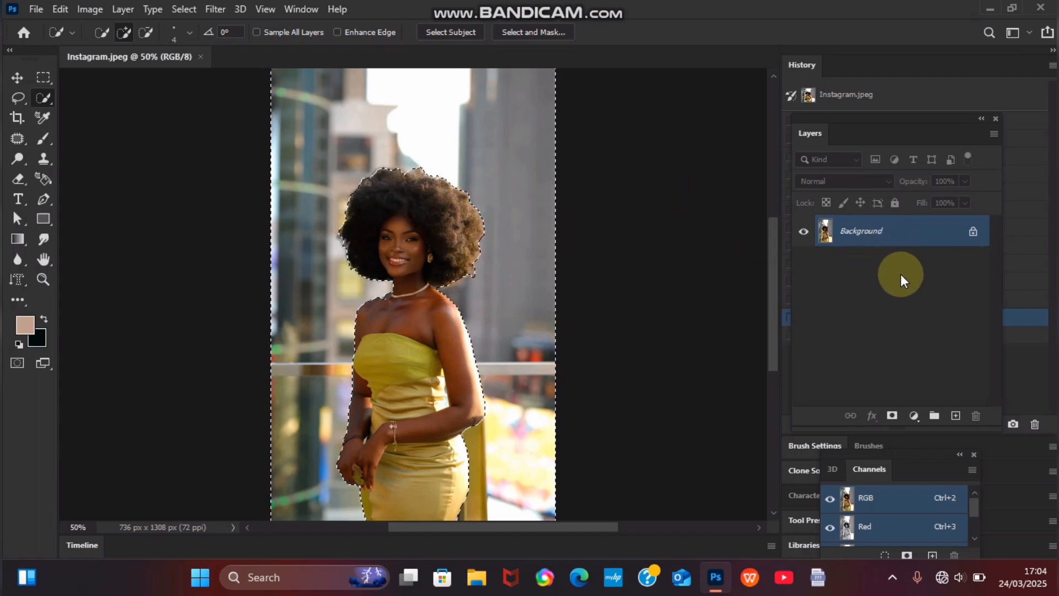
{"action": "left_click_drag", "start_coordinate": [905, 94], "coordinate": [853, 108]}
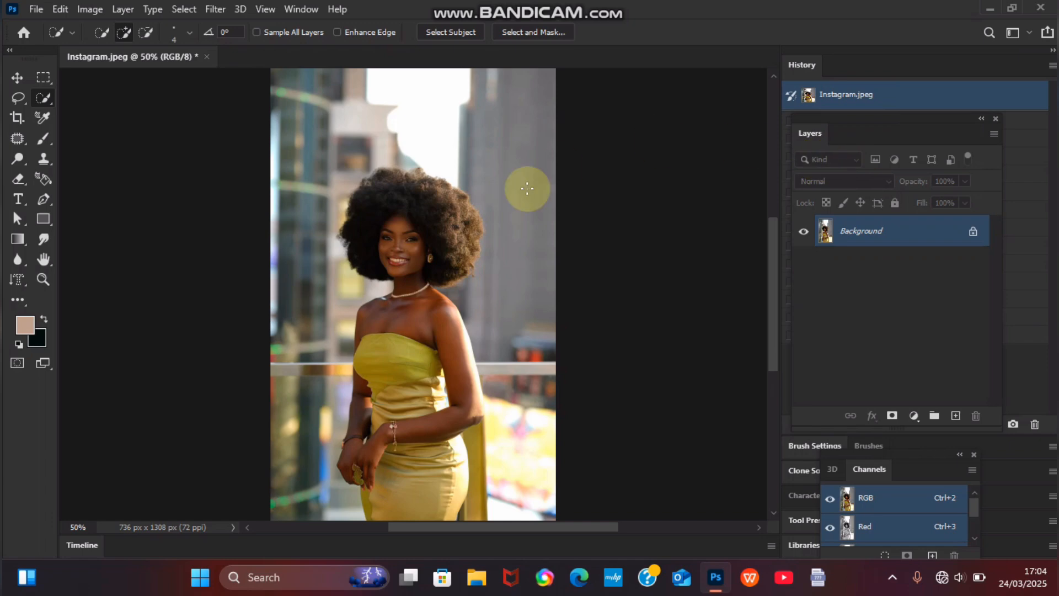
{"action": "left_click", "coordinate": [508, 230]}
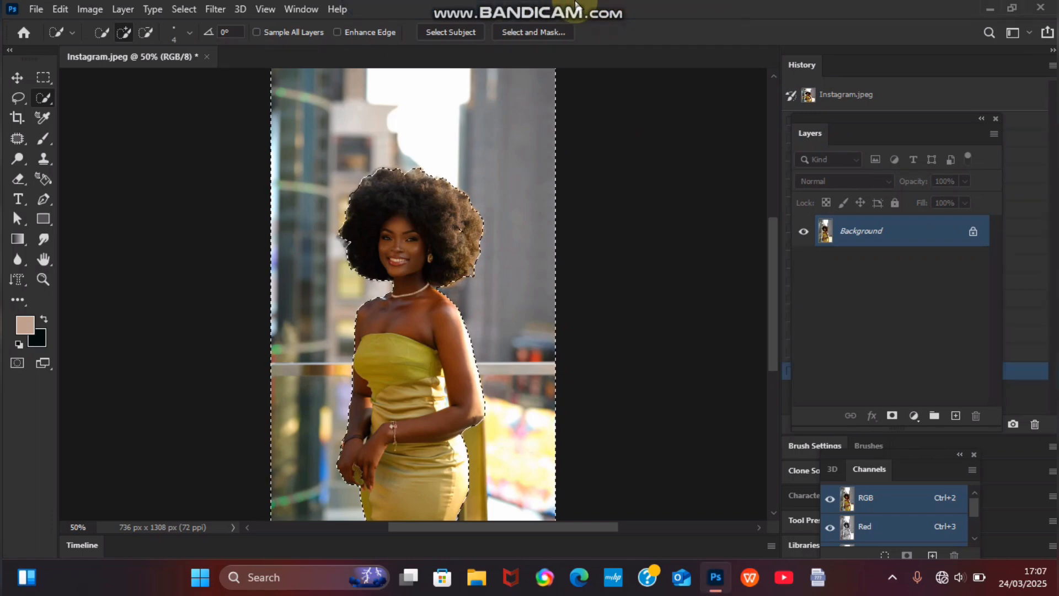
{"action": "mouse_move", "coordinate": [575, 4]}
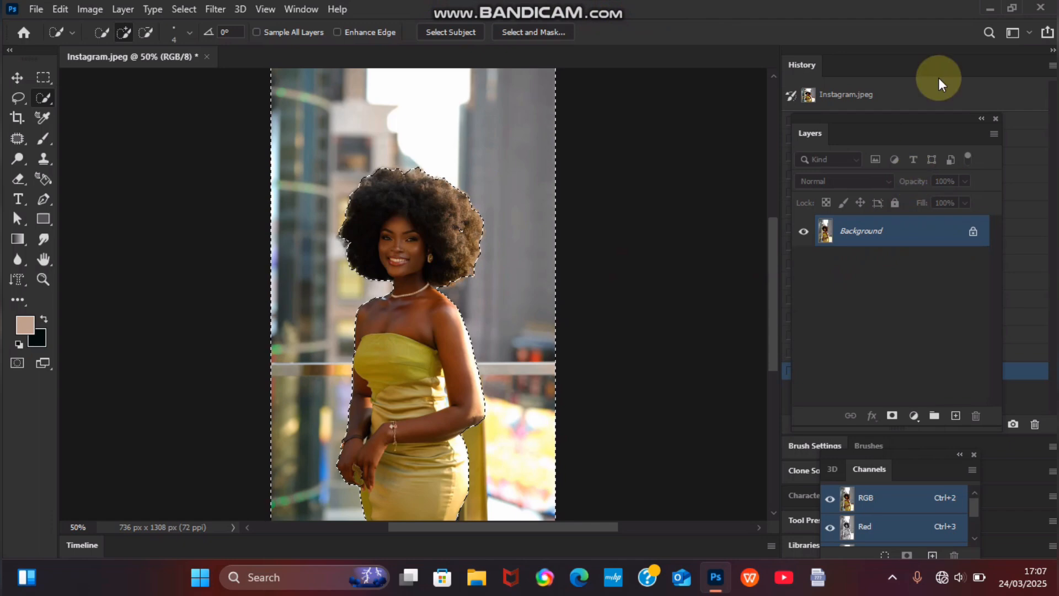
Step: Move the Layers panel aside and apply Layer Via Cut to the selection again
{"action": "mouse_move", "coordinate": [935, 114]}
{"action": "left_mouse_down"}
{"action": "mouse_move", "coordinate": [749, 119]}
{"action": "mouse_move", "coordinate": [727, 102]}
{"action": "left_mouse_up"}
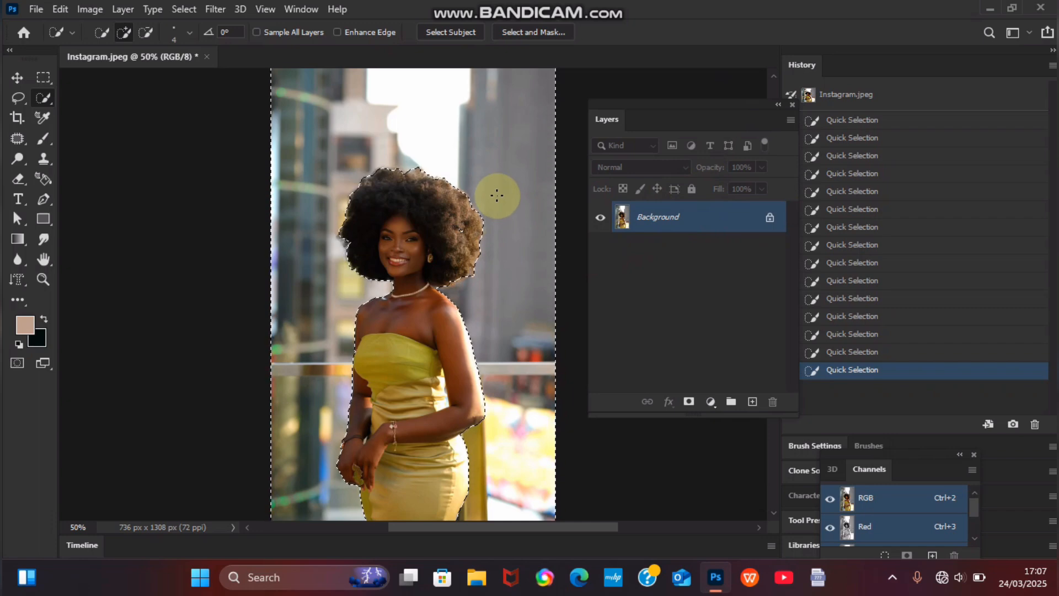
{"action": "right_click", "coordinate": [483, 162]}
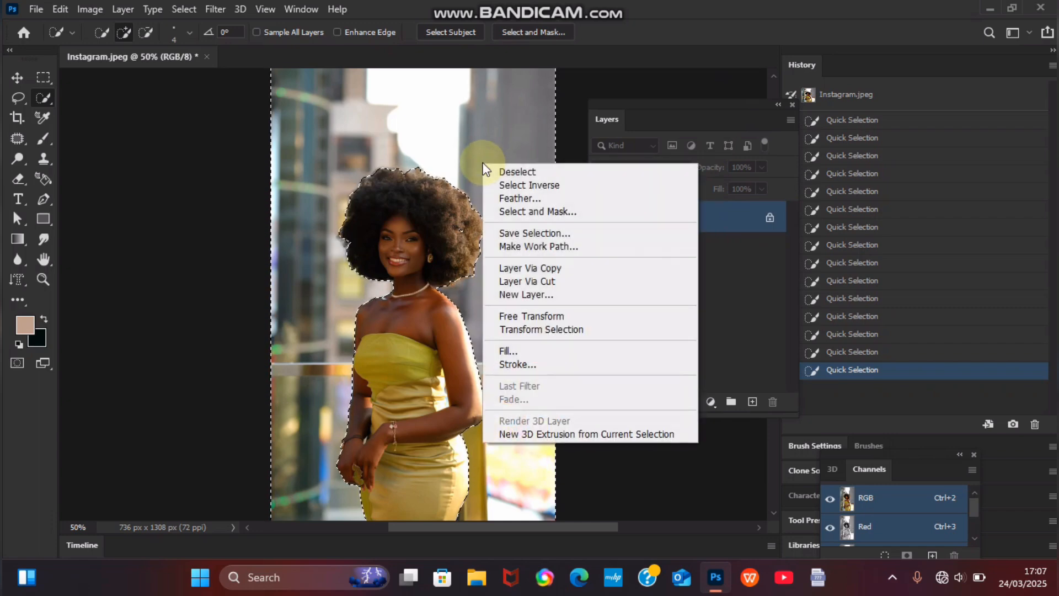
{"action": "left_click", "coordinate": [554, 282]}
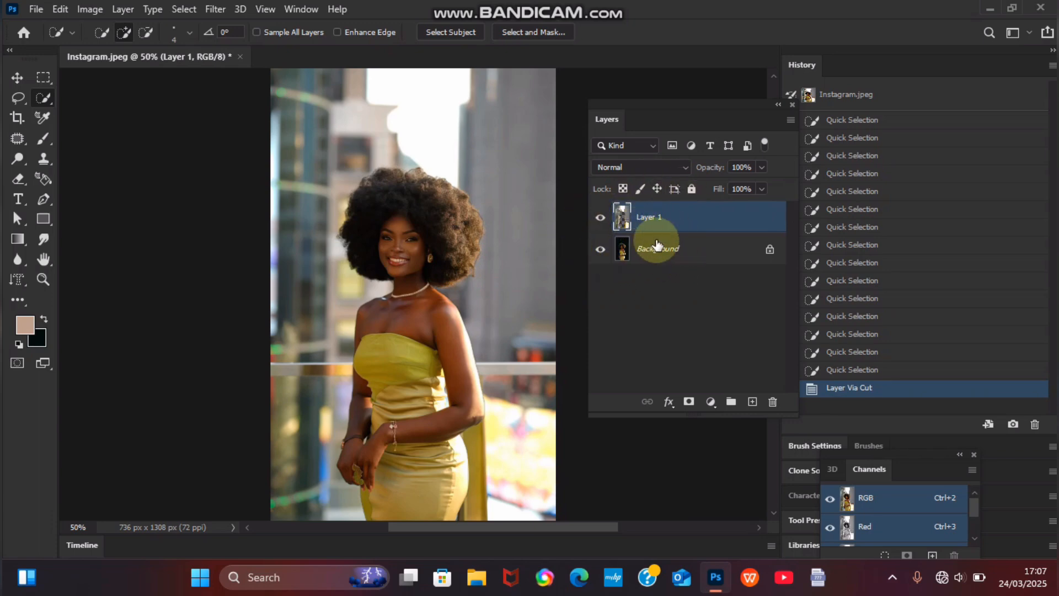
{"action": "left_click", "coordinate": [600, 219]}
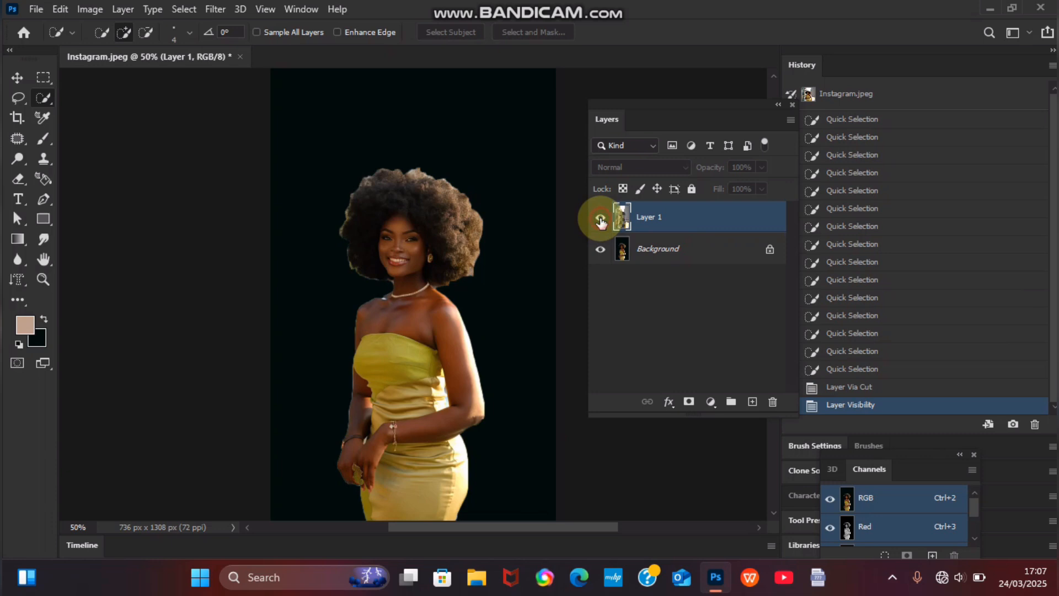
{"action": "left_click", "coordinate": [601, 220]}
{"action": "left_click", "coordinate": [601, 221]}
{"action": "left_click", "coordinate": [600, 220]}
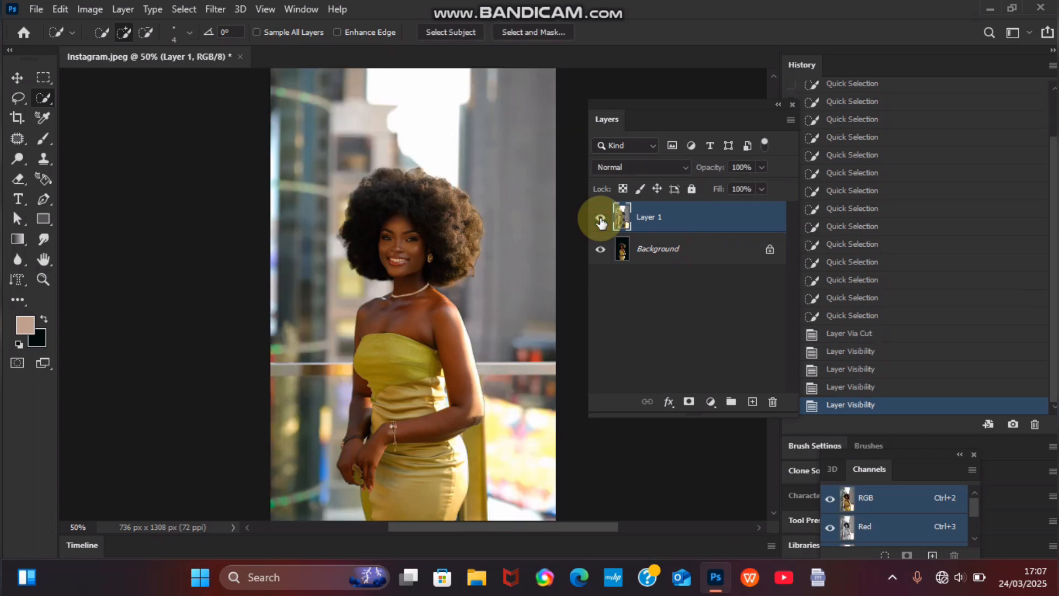
{"action": "left_click", "coordinate": [601, 251]}
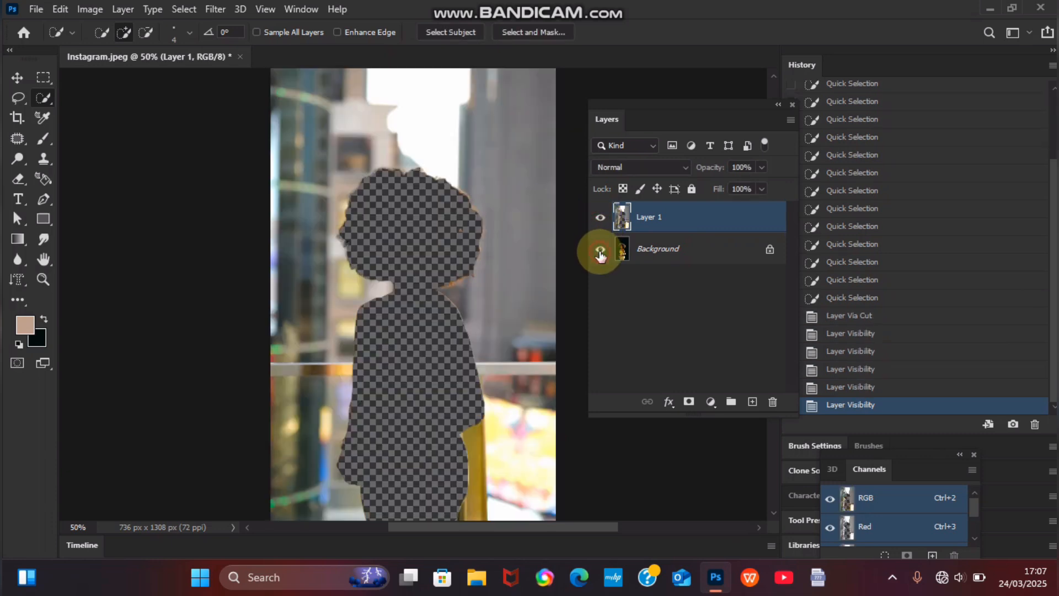
{"action": "left_click", "coordinate": [600, 251]}
{"action": "left_click", "coordinate": [601, 250]}
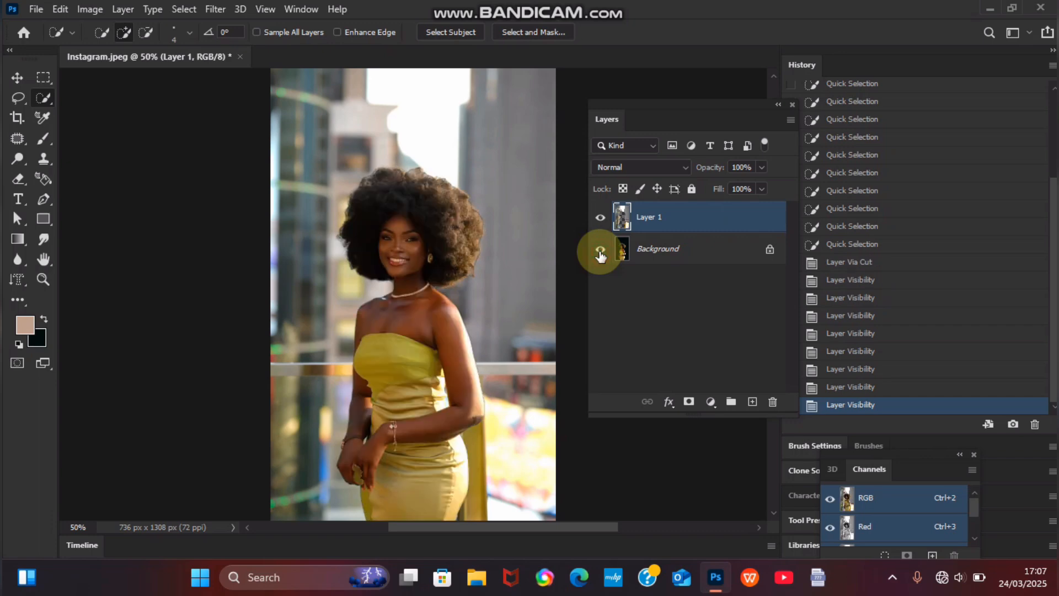
{"action": "left_click", "coordinate": [597, 223]}
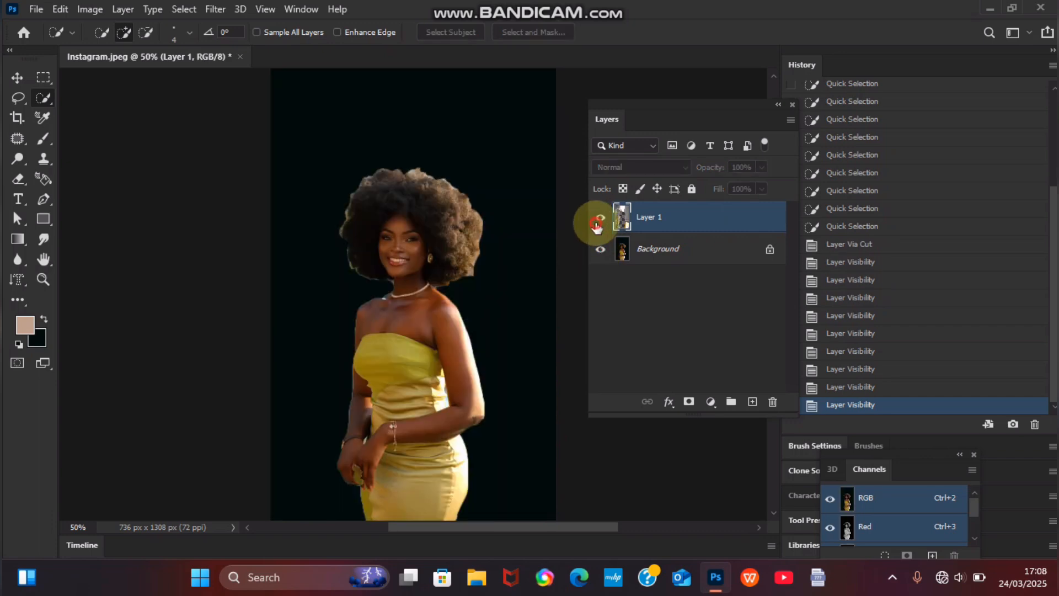
{"action": "left_click", "coordinate": [598, 223]}
{"action": "left_click", "coordinate": [596, 225]}
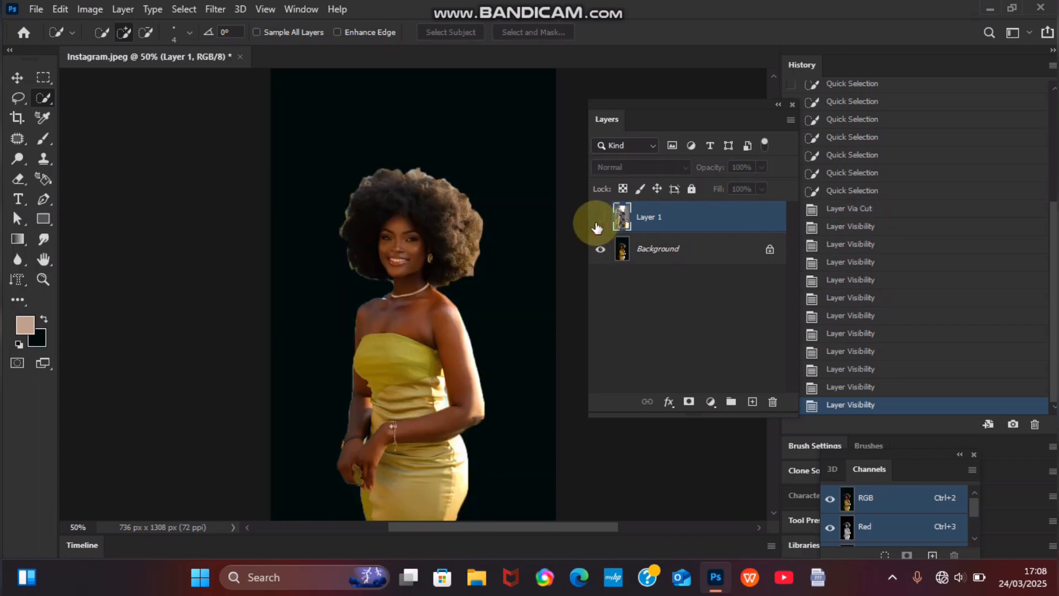
{"action": "left_click", "coordinate": [596, 226]}
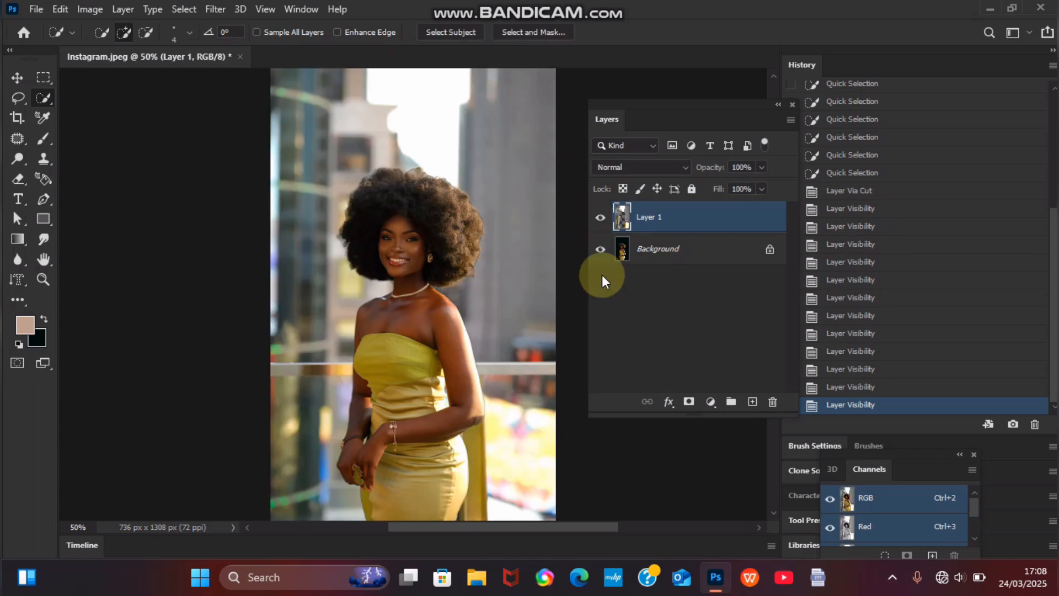
{"action": "left_click", "coordinate": [603, 219]}
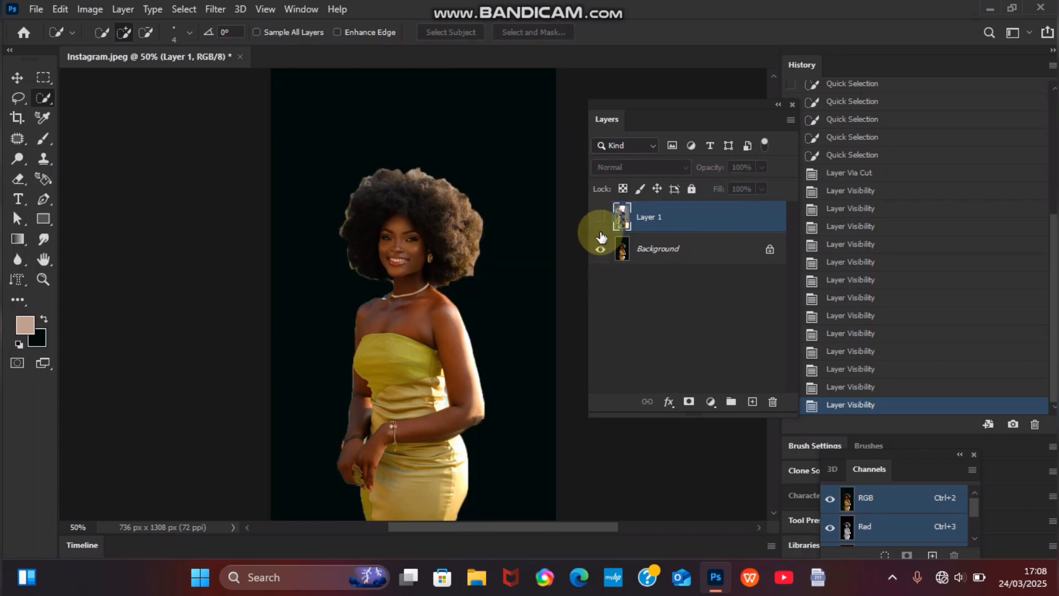
{"action": "left_click", "coordinate": [600, 218]}
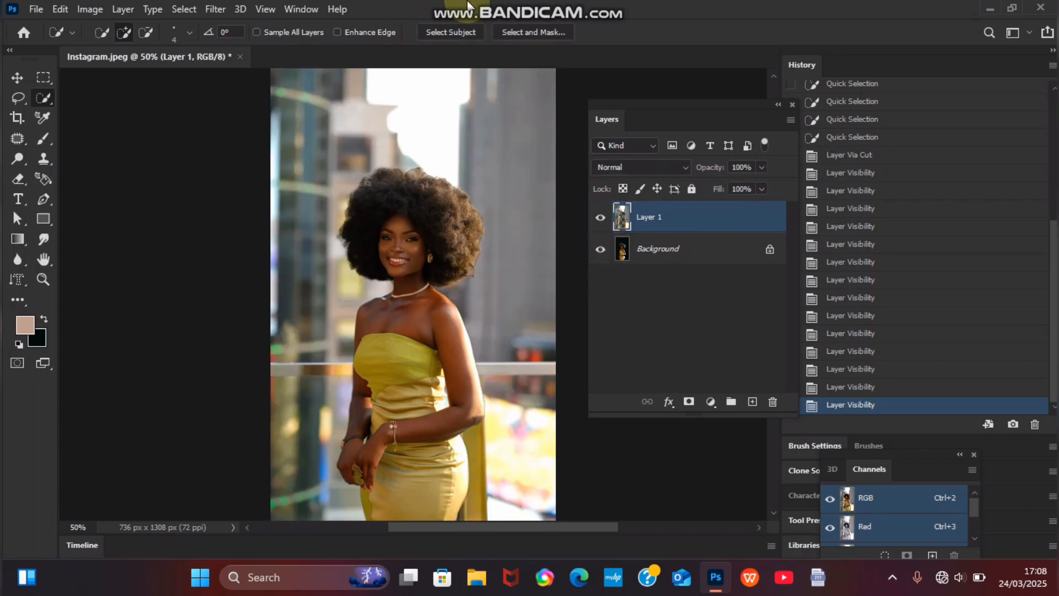